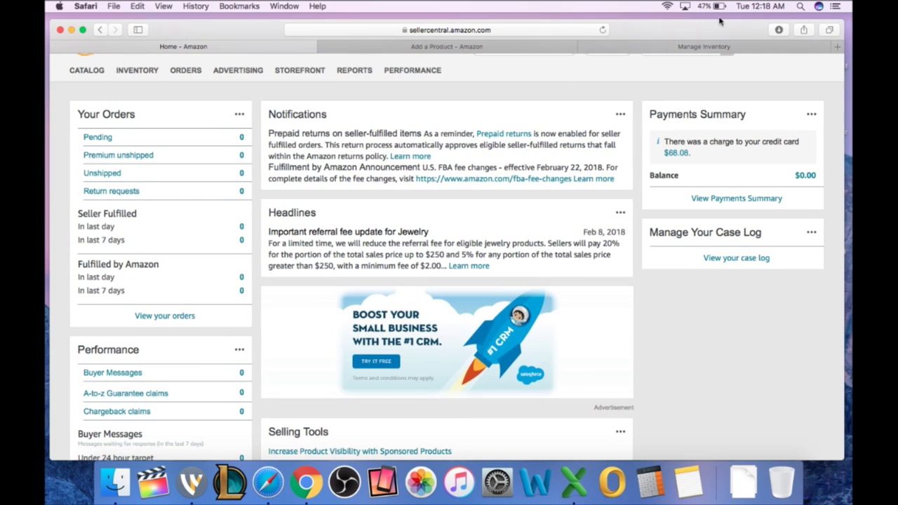
drag(845, 464, 847, 465)
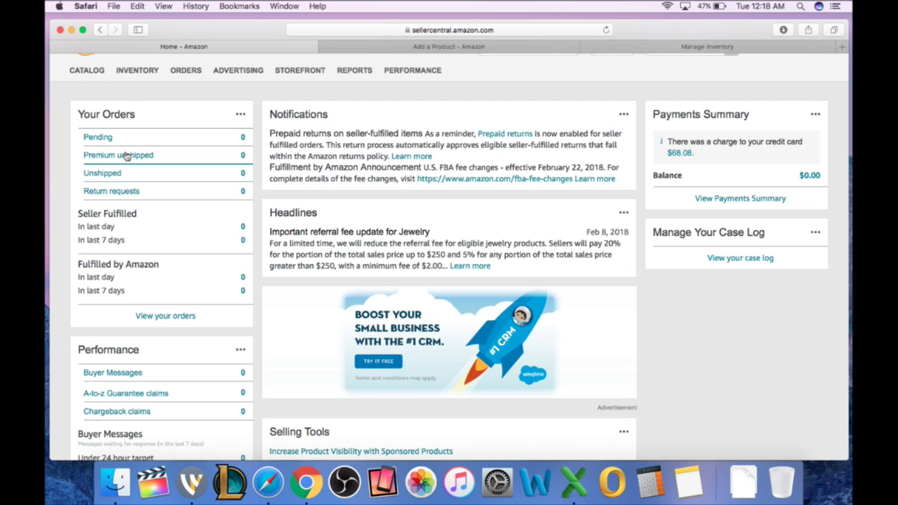
scroll(105, 144, down, 1)
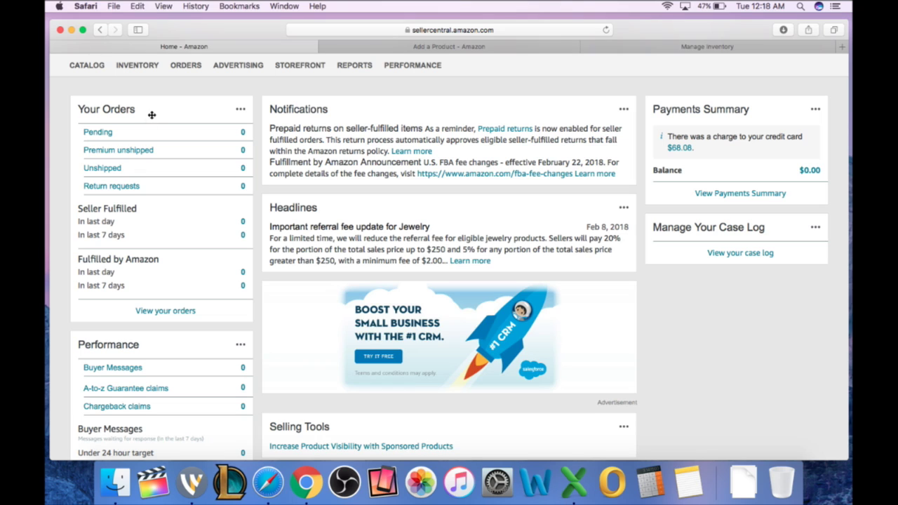
mouse_move(344, 83)
mouse_move(149, 65)
mouse_move(89, 80)
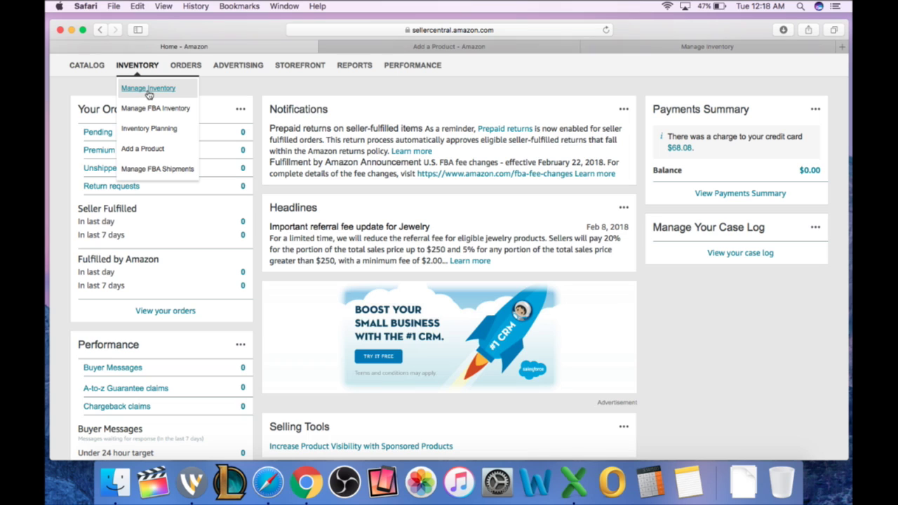
mouse_move(187, 66)
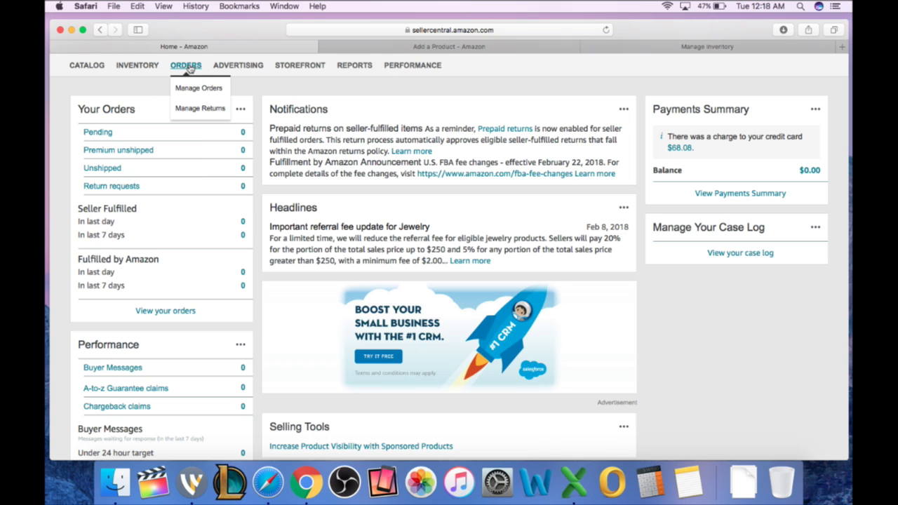
mouse_move(234, 63)
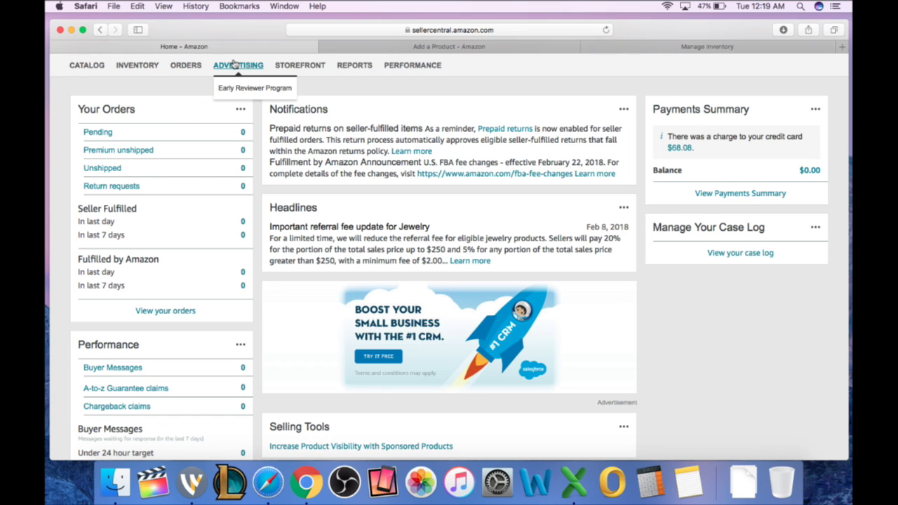
mouse_move(376, 73)
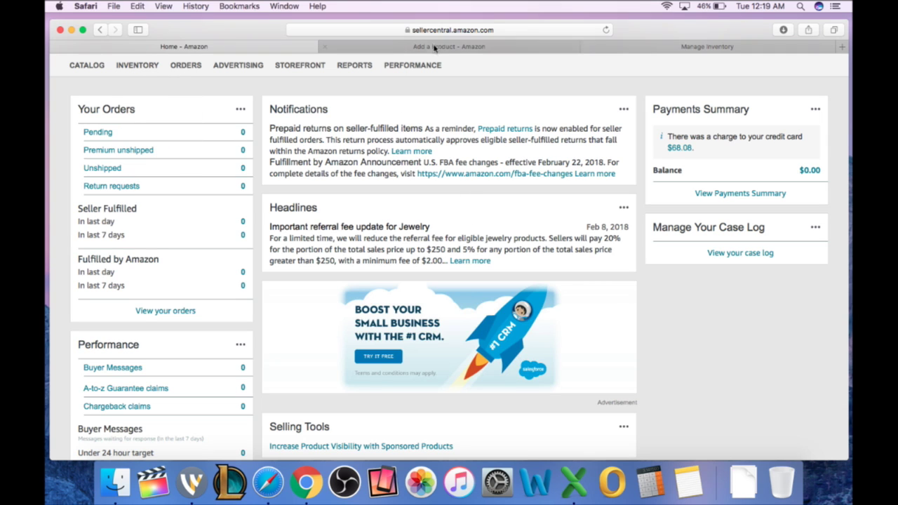
Open the Add a Product page and search Amazon's catalog for "Playstation 4"
right_click(142, 148)
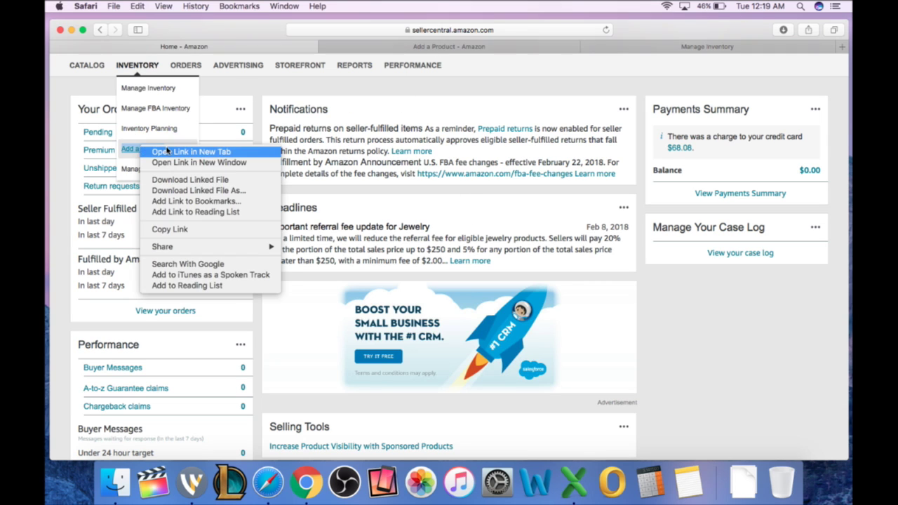
click(168, 151)
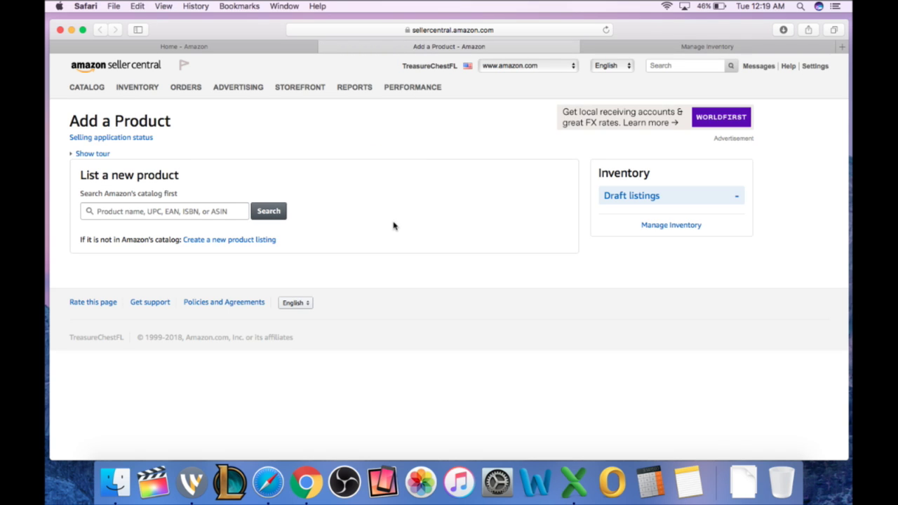
click(185, 218)
text(Playst)
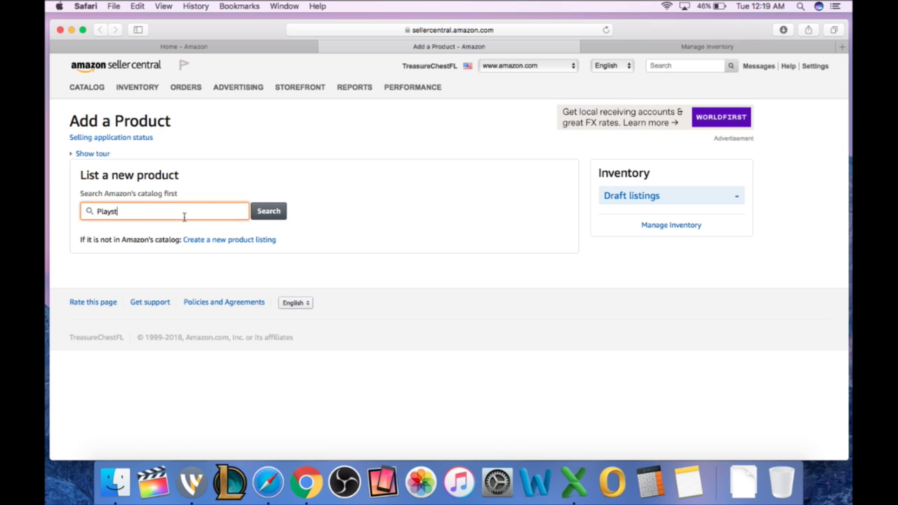
text(ation 4)
key(Return)
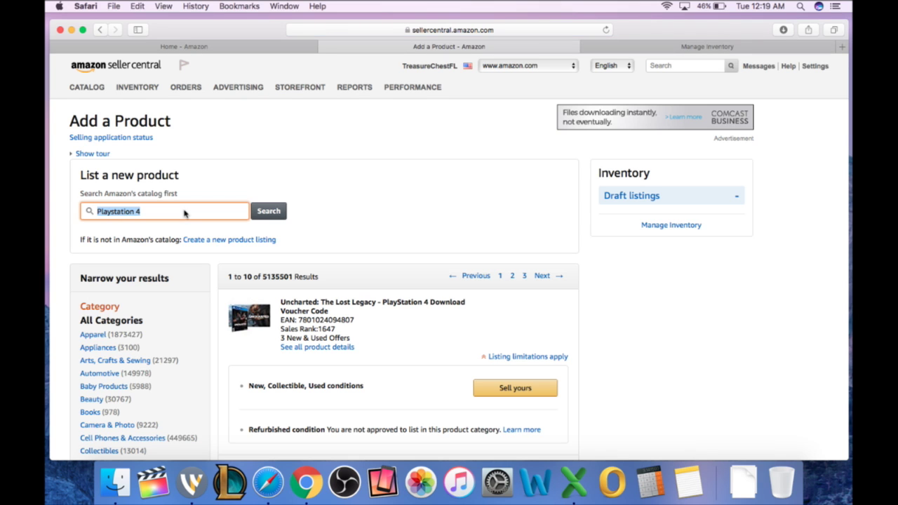
Refine the catalog search to "Playstation 4 console"
click(160, 217)
text(console)
click(269, 211)
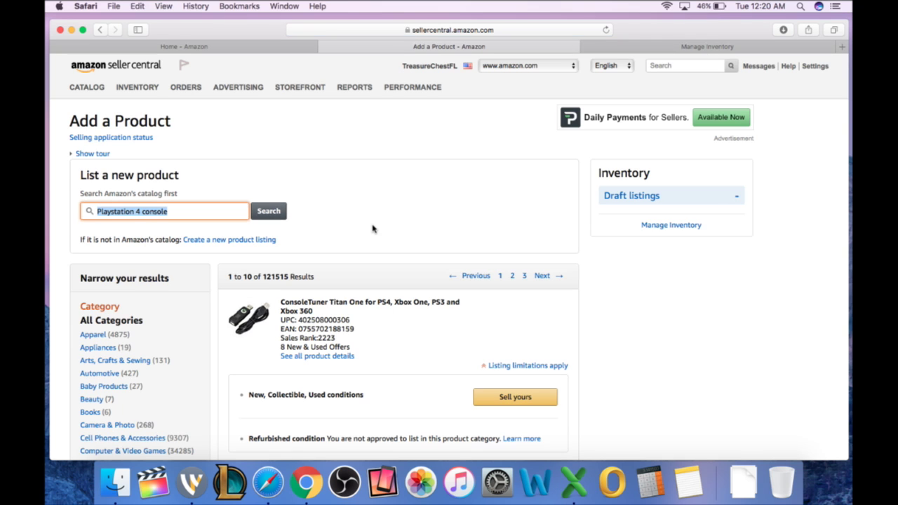
Look through the catalog results for a matching PlayStation 4 console, comparing model names, sales ranks and allowed listing conditions
scroll(413, 226, down, 1)
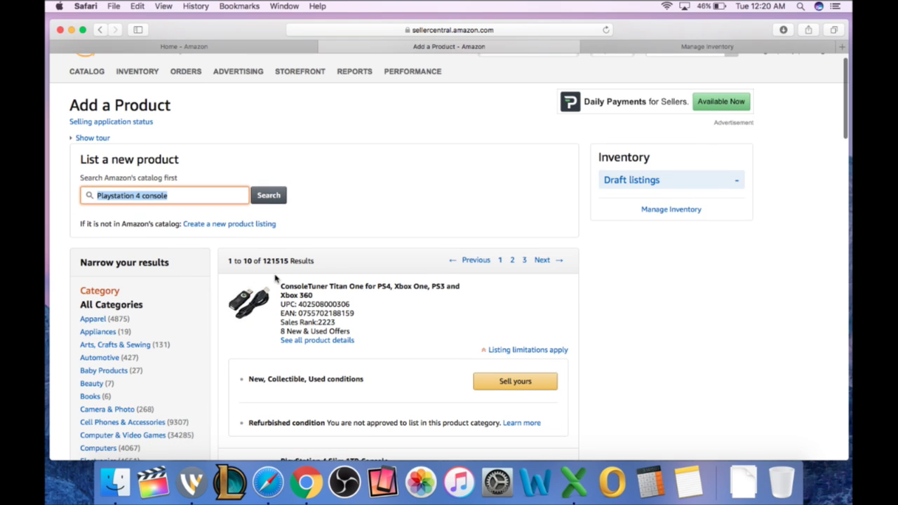
scroll(436, 247, down, 5)
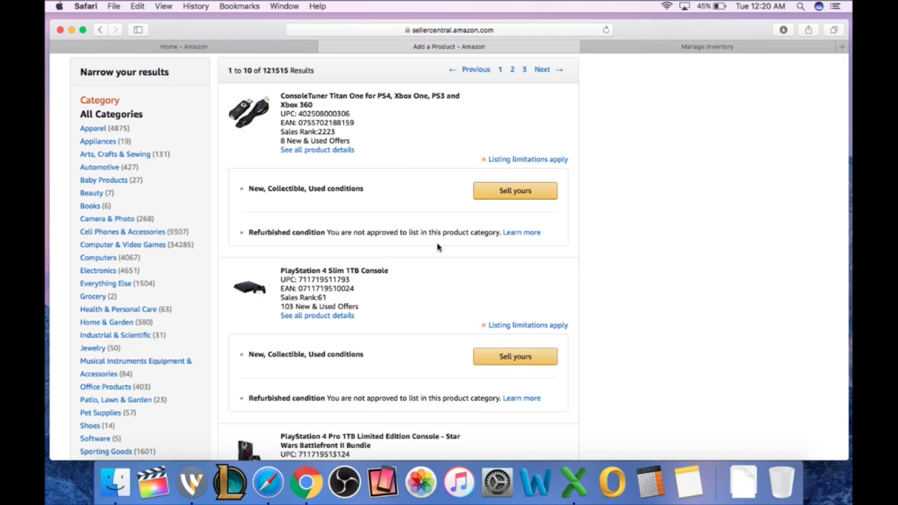
scroll(436, 247, down, 2)
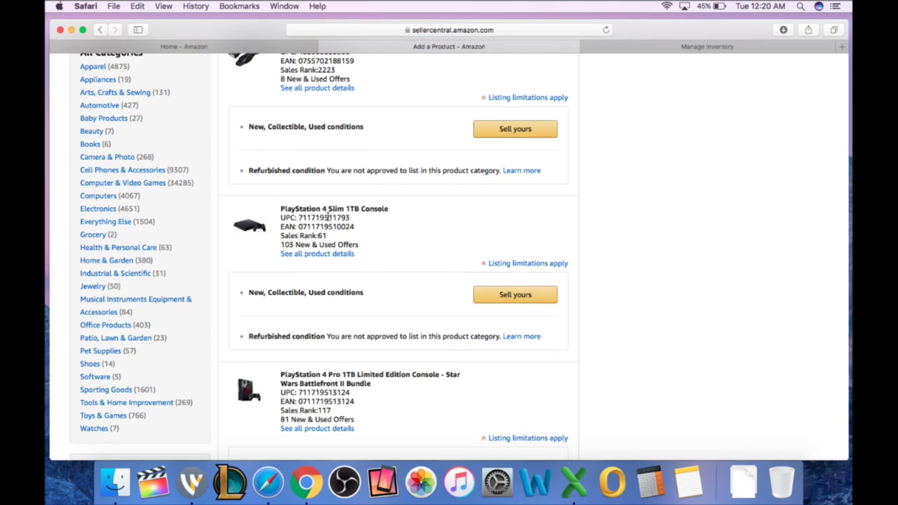
scroll(384, 237, down, 5)
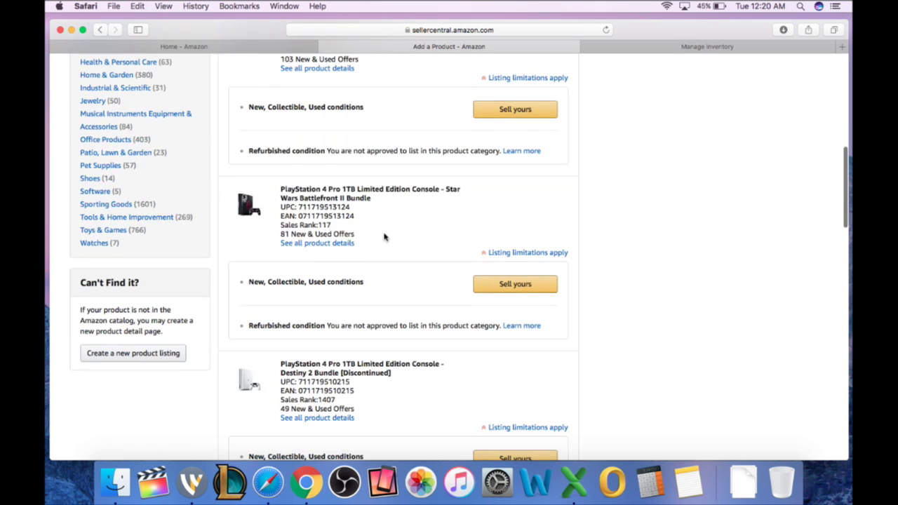
scroll(384, 237, down, 5)
scroll(385, 237, down, 1)
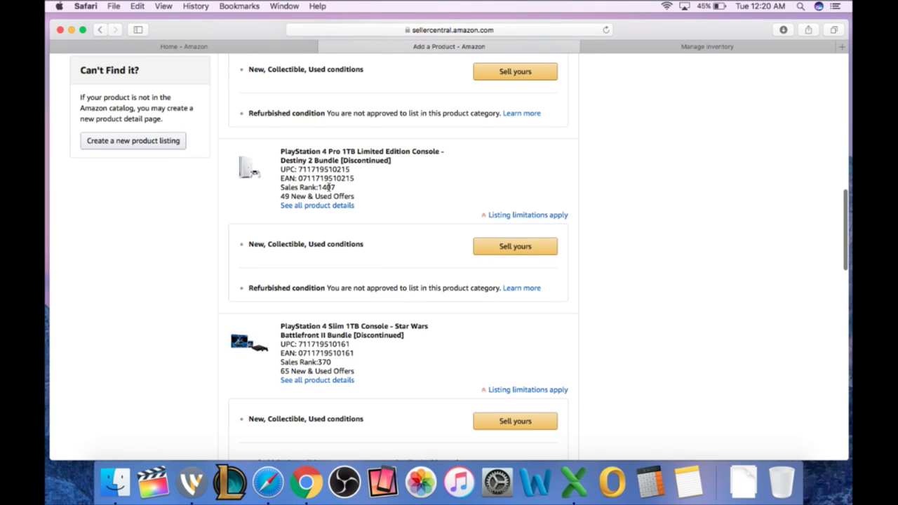
scroll(351, 197, down, 3)
scroll(339, 254, down, 2)
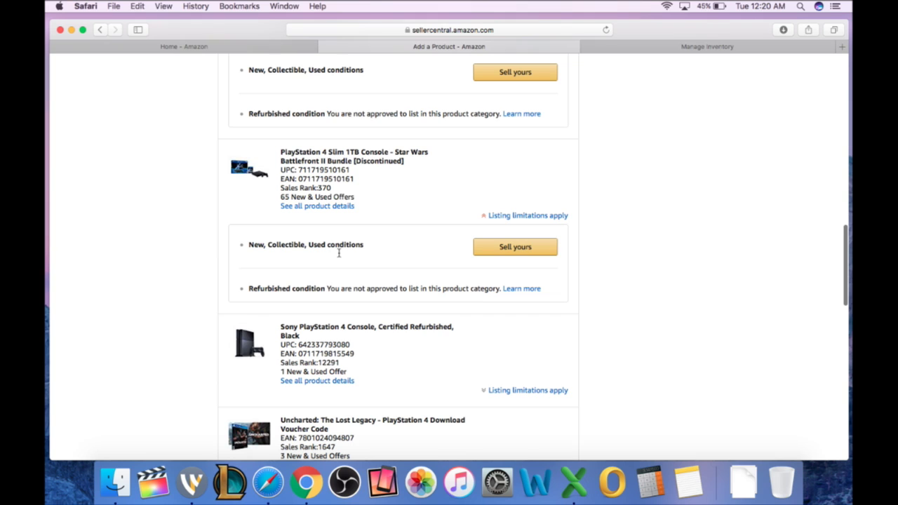
scroll(324, 297, down, 3)
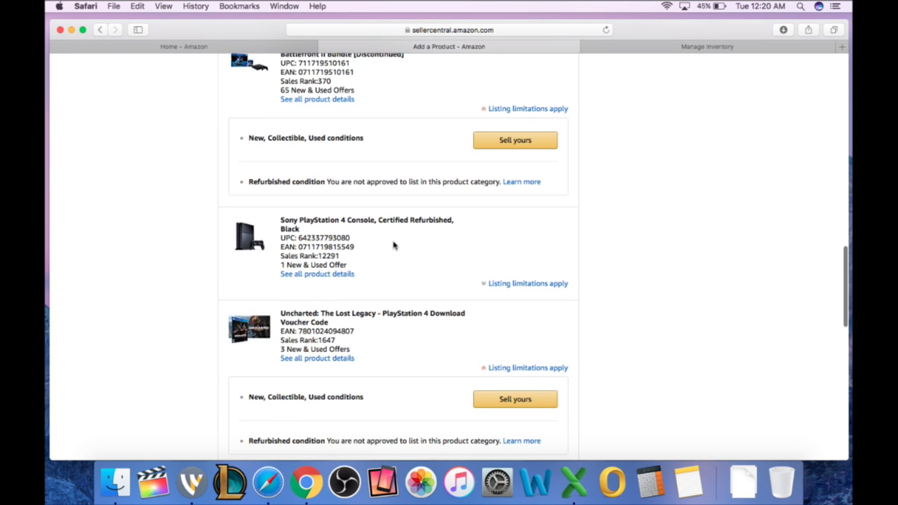
scroll(393, 244, down, 8)
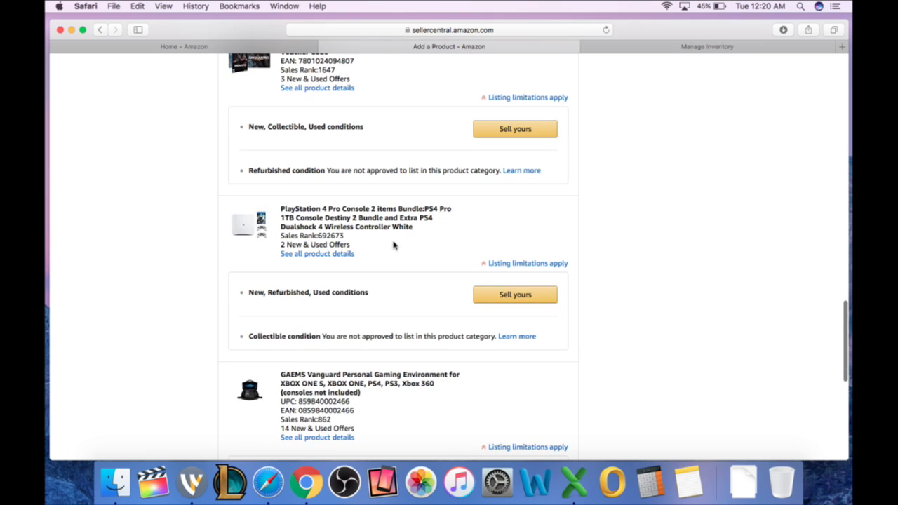
scroll(394, 244, up, 15)
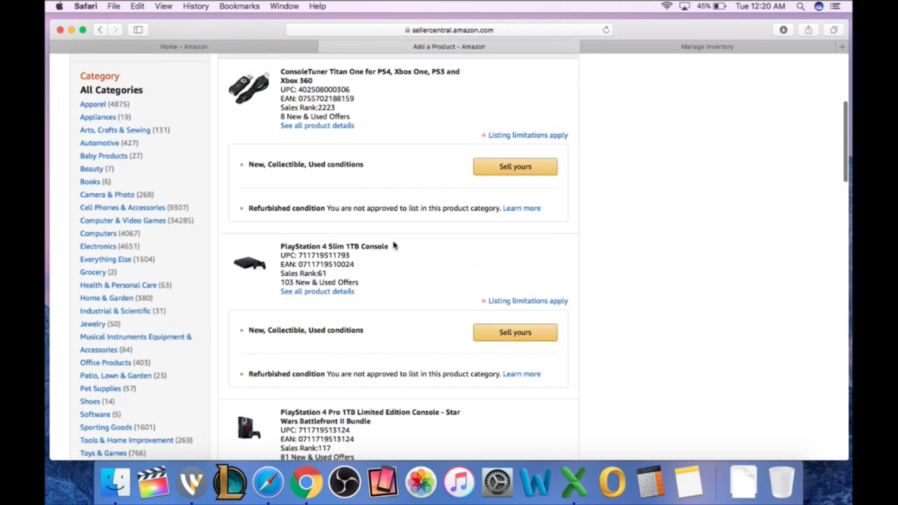
scroll(393, 244, up, 1)
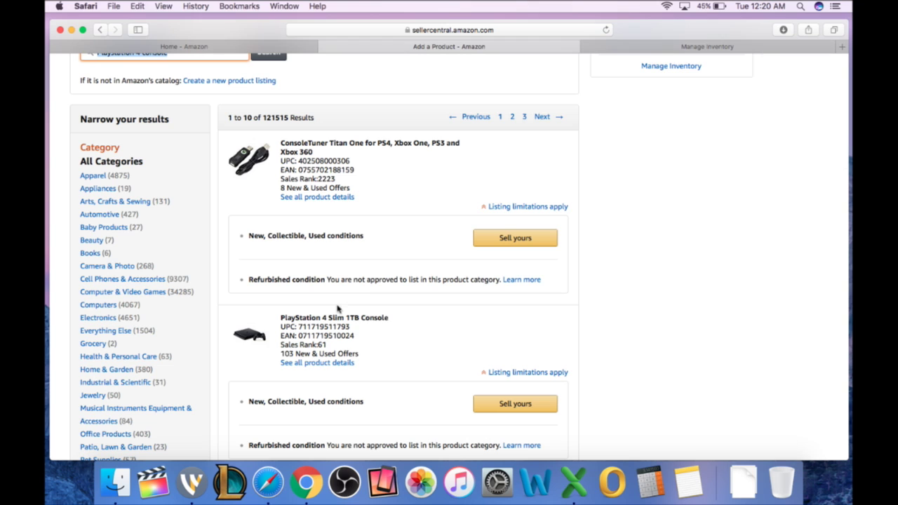
Check the listing limitations of the PlayStation 4 Slim 1TB Console and start a seller offer for it
scroll(411, 342, down, 3)
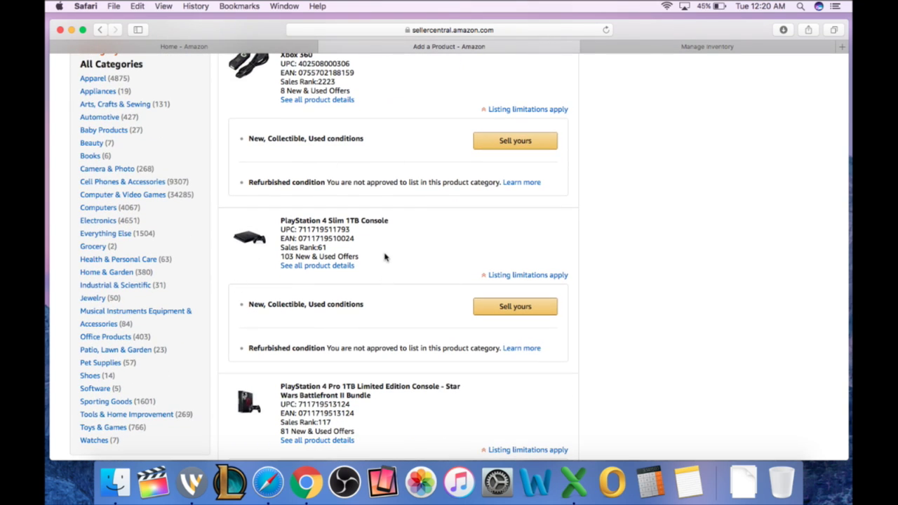
click(485, 277)
click(484, 278)
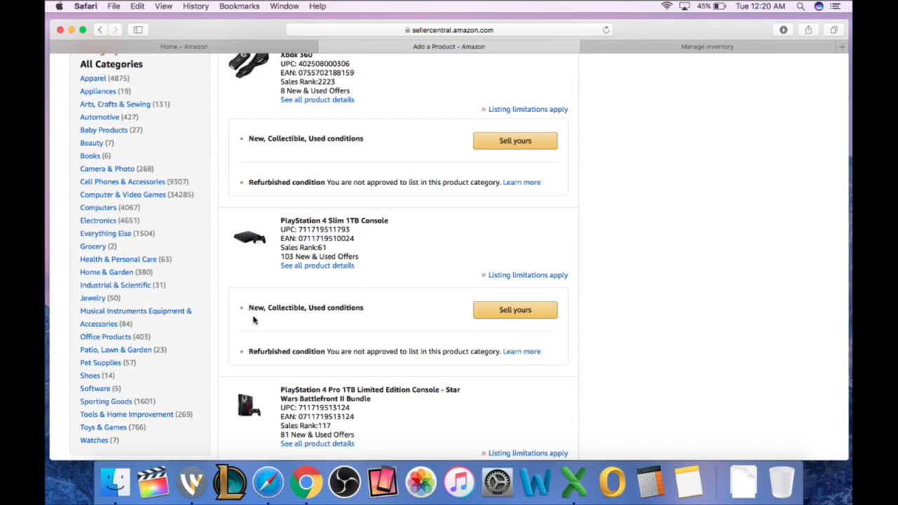
drag(247, 307, 382, 308)
click(381, 309)
click(520, 311)
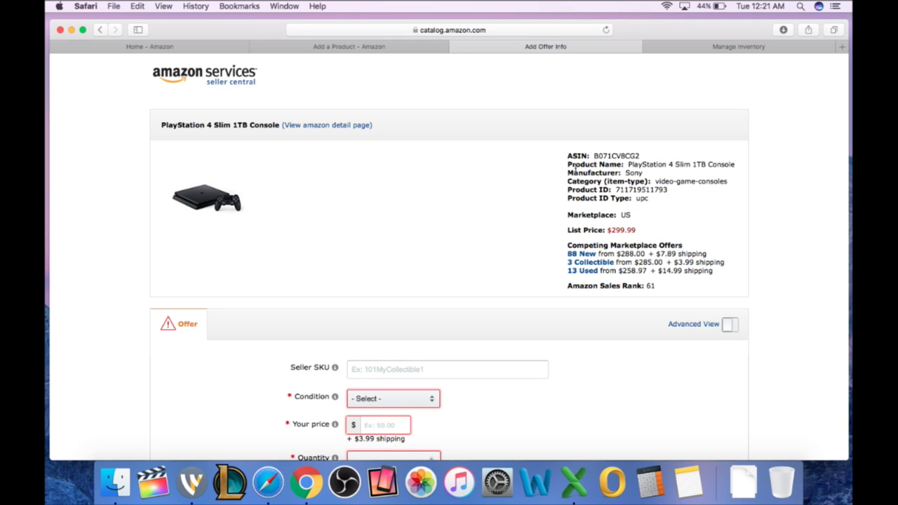
Review the console's ASIN and Amazon sales rank, and open its competing used offers in a new tab
drag(568, 158, 642, 161)
click(634, 149)
right_click(584, 275)
click(603, 278)
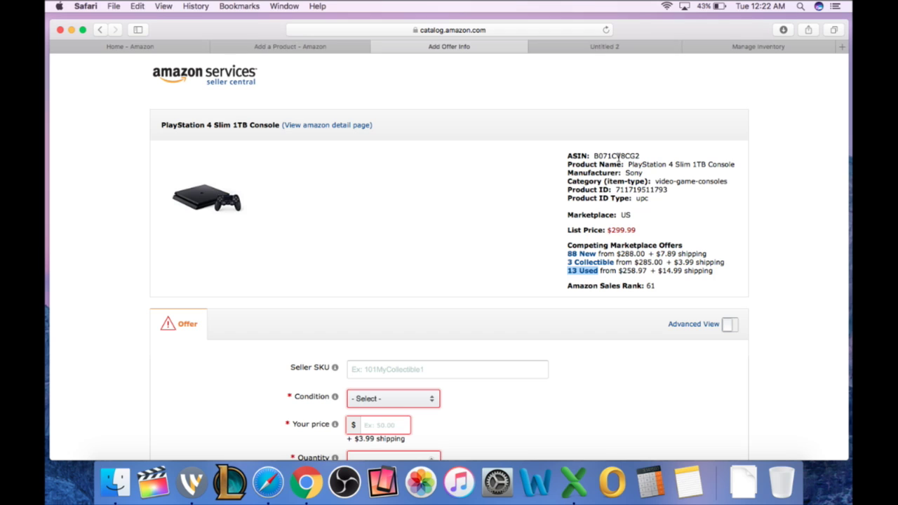
drag(568, 287, 653, 292)
click(672, 292)
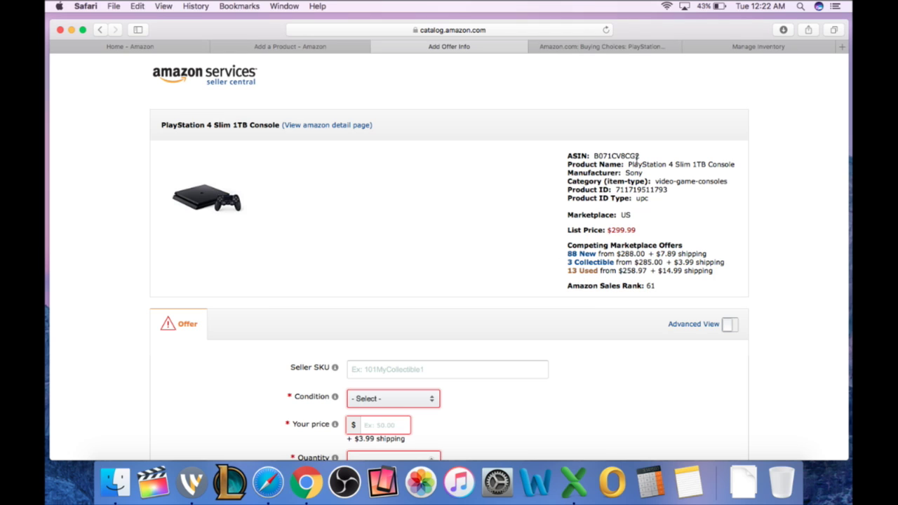
Examine the prices and conditions of the competing used offers, expanding the full condition note of the $258.97 offer
click(607, 48)
scroll(385, 242, down, 4)
scroll(385, 242, down, 4)
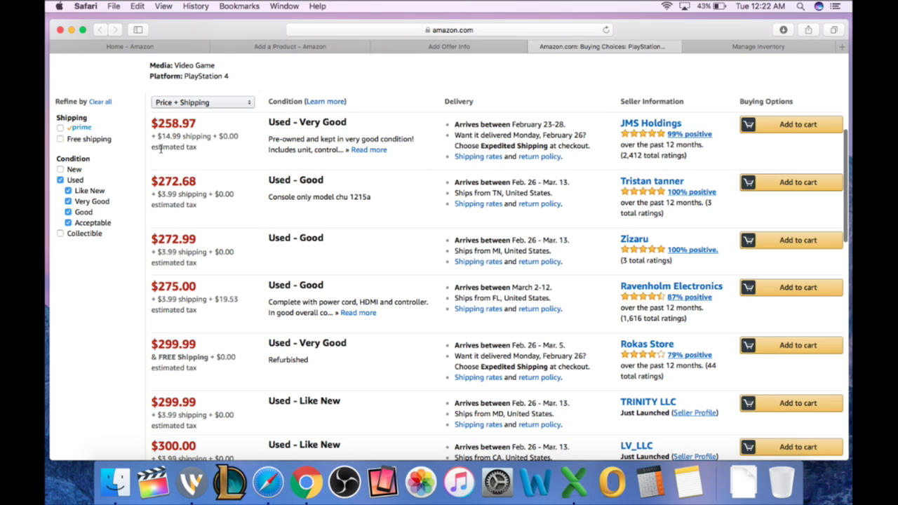
click(368, 150)
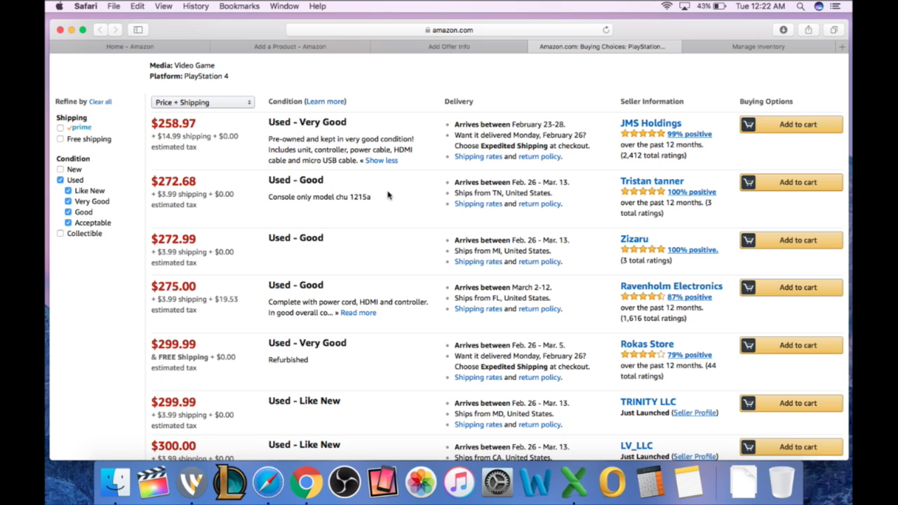
scroll(388, 195, down, 5)
scroll(388, 196, down, 5)
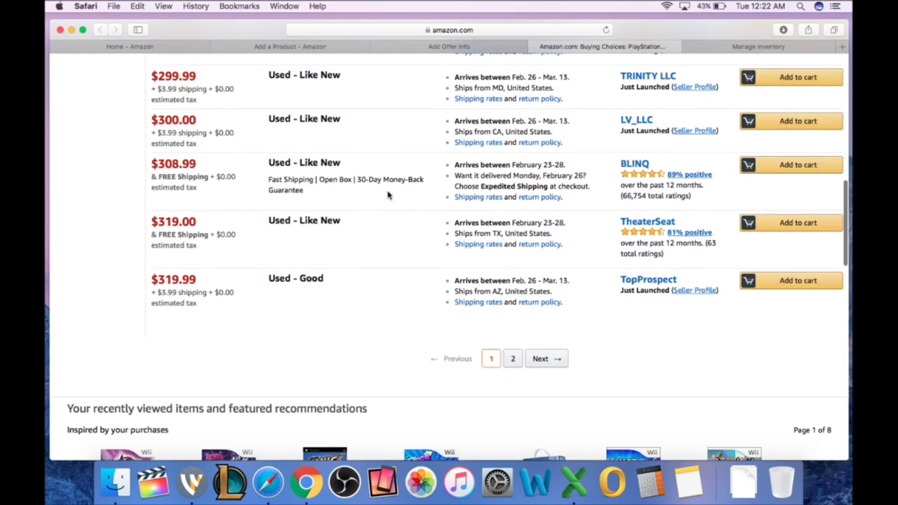
scroll(388, 196, up, 1)
scroll(388, 196, up, 8)
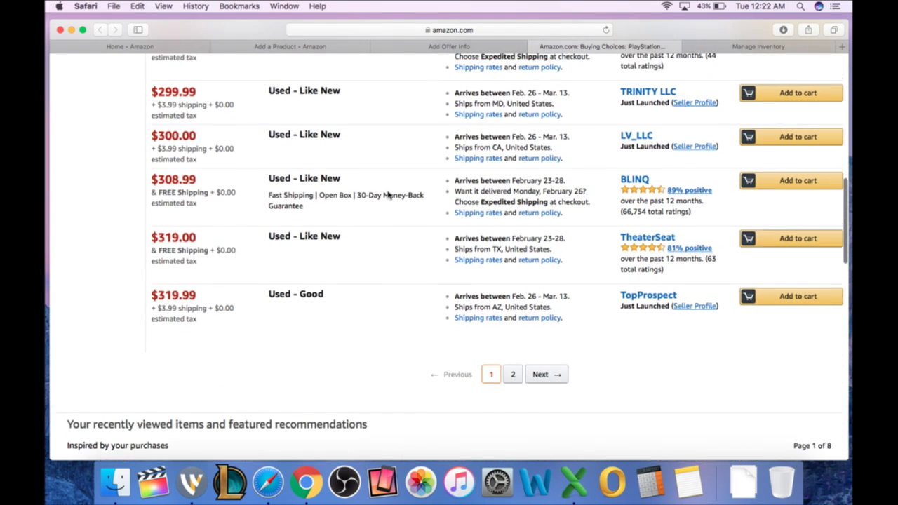
scroll(388, 196, down, 8)
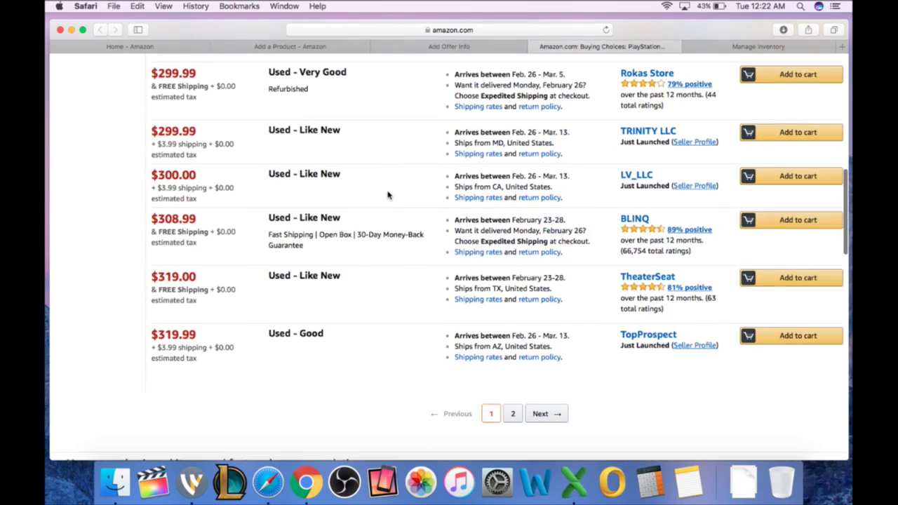
Check the second page of used offers for the console and return to the first page
click(511, 413)
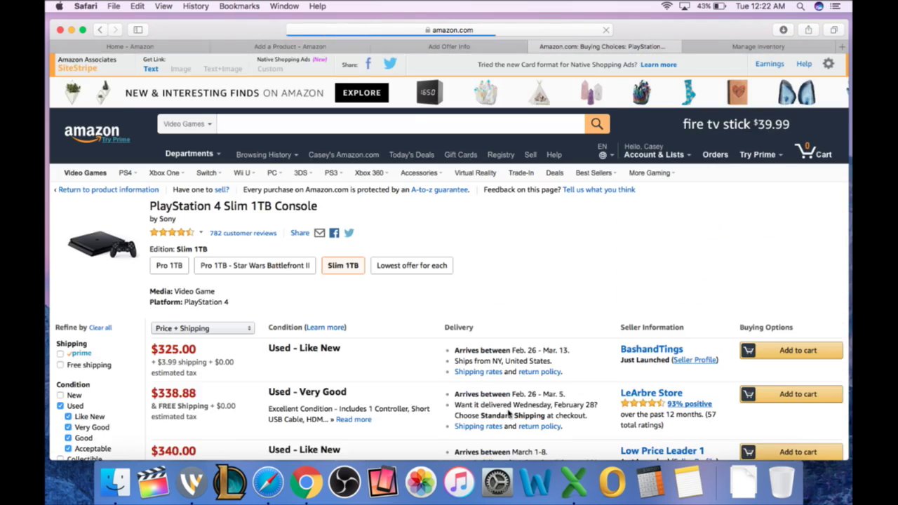
scroll(535, 337, down, 5)
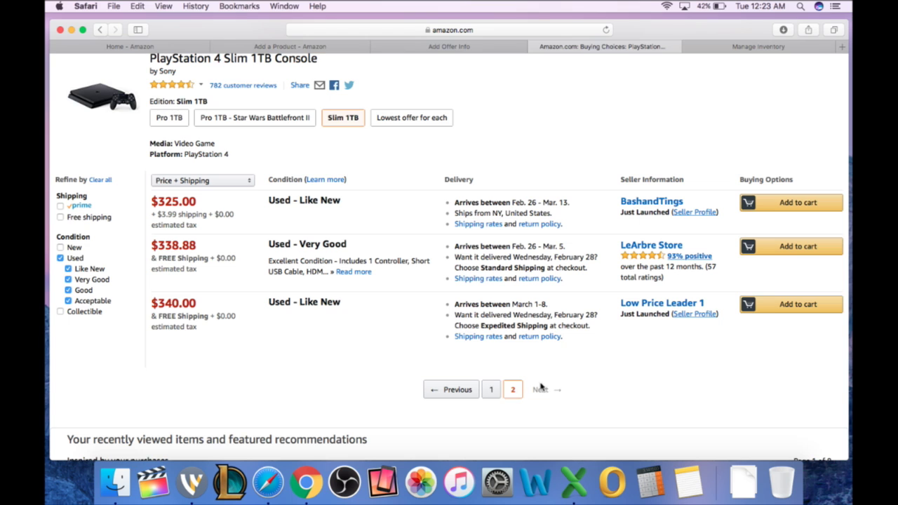
click(494, 390)
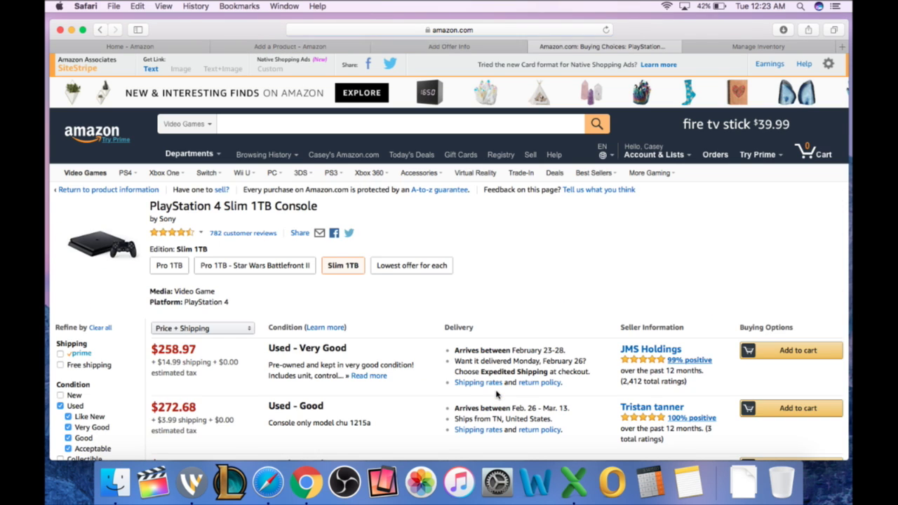
scroll(497, 371, down, 4)
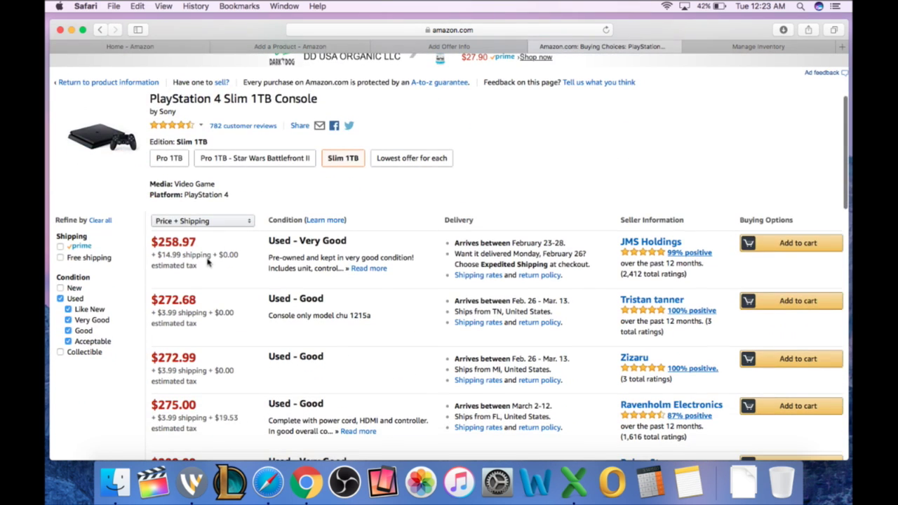
Compare the prices, shipping costs and conditions of the console's used offers once more, and close the competing offers page
scroll(482, 307, down, 2)
scroll(481, 308, down, 5)
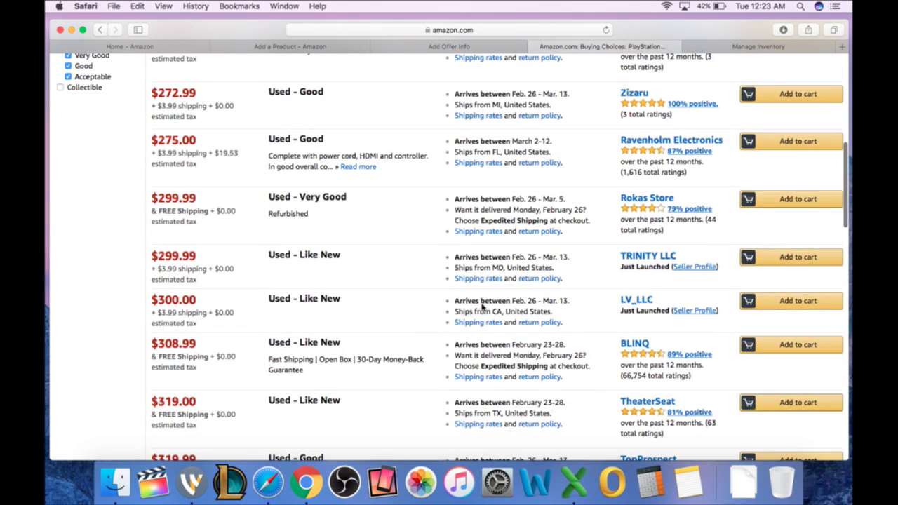
scroll(547, 263, down, 1)
scroll(547, 264, down, 3)
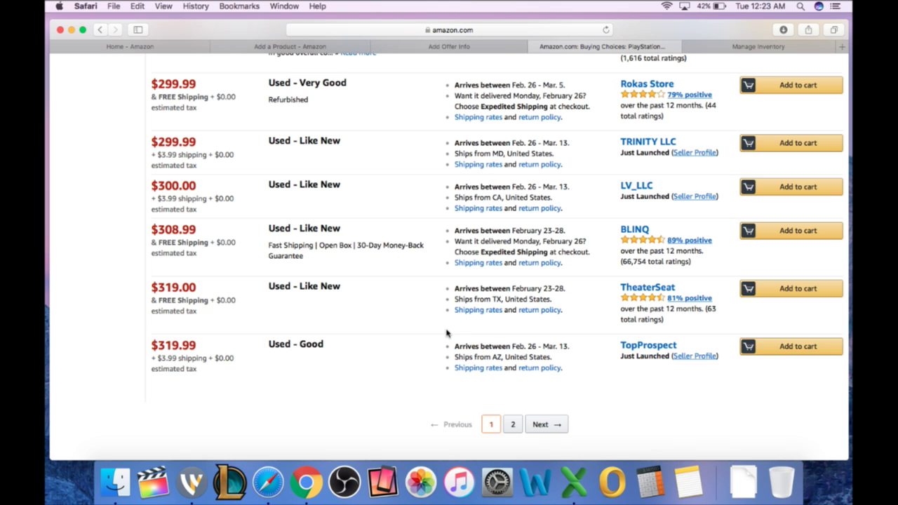
scroll(446, 333, up, 2)
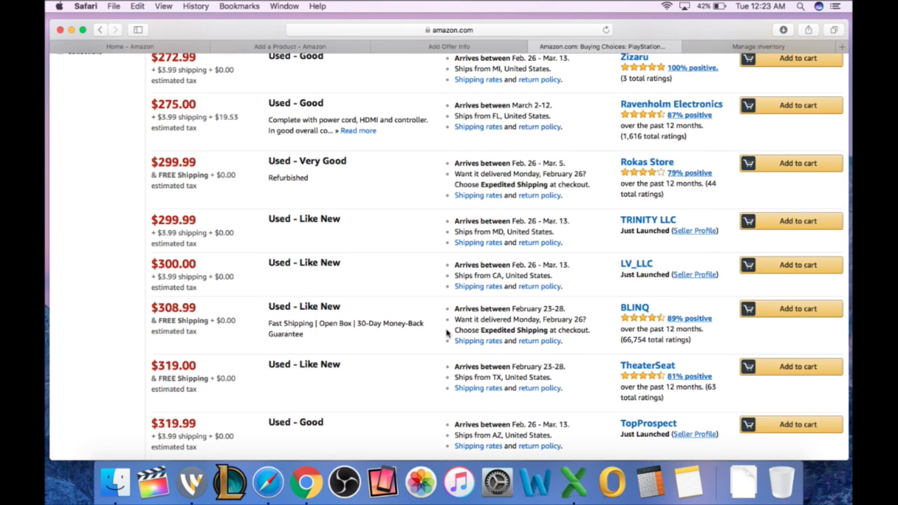
scroll(446, 333, up, 4)
scroll(446, 334, up, 2)
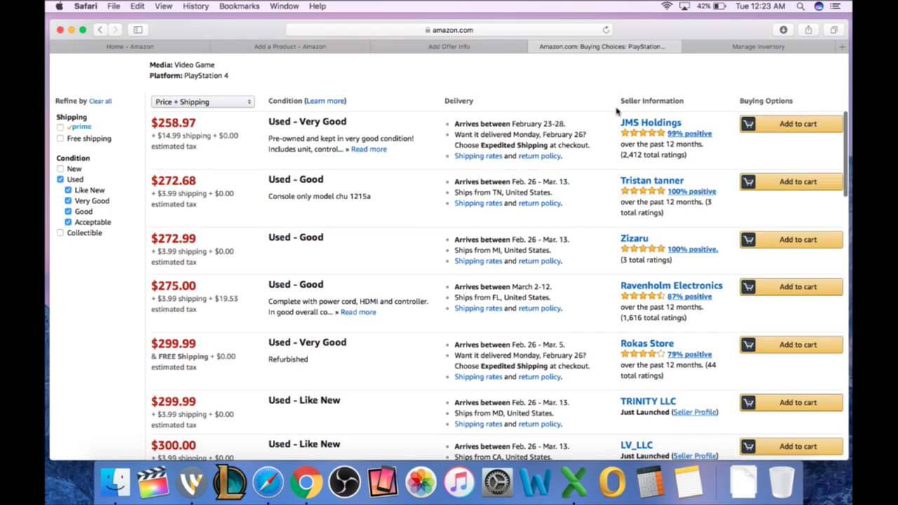
scroll(417, 126, down, 1)
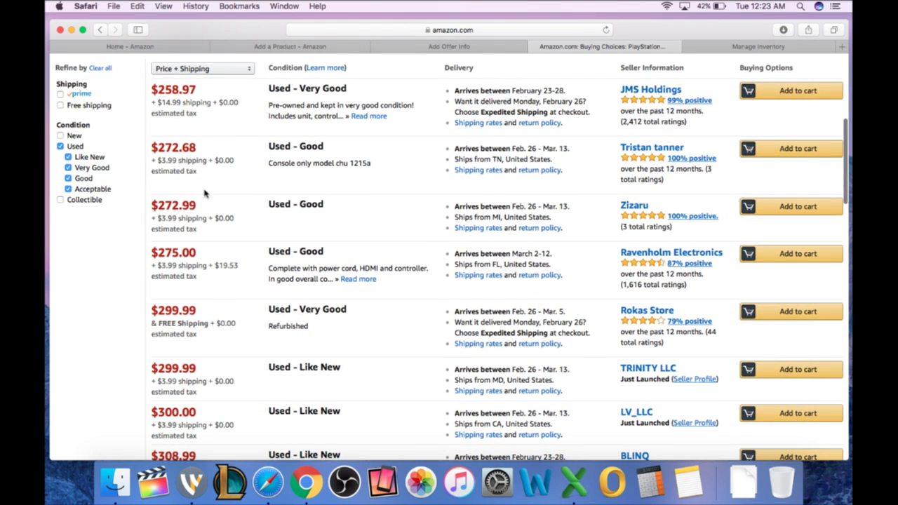
scroll(309, 192, down, 2)
scroll(314, 239, down, 4)
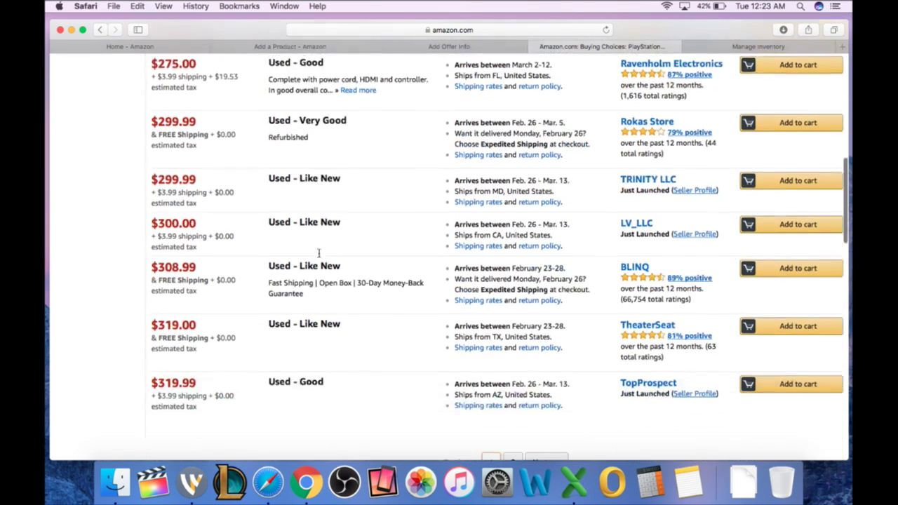
scroll(199, 293, up, 1)
scroll(244, 237, up, 3)
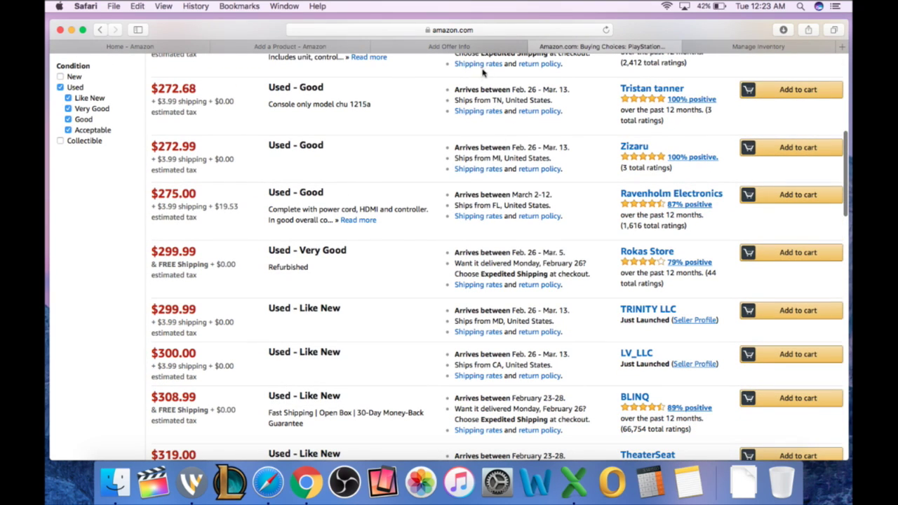
click(534, 46)
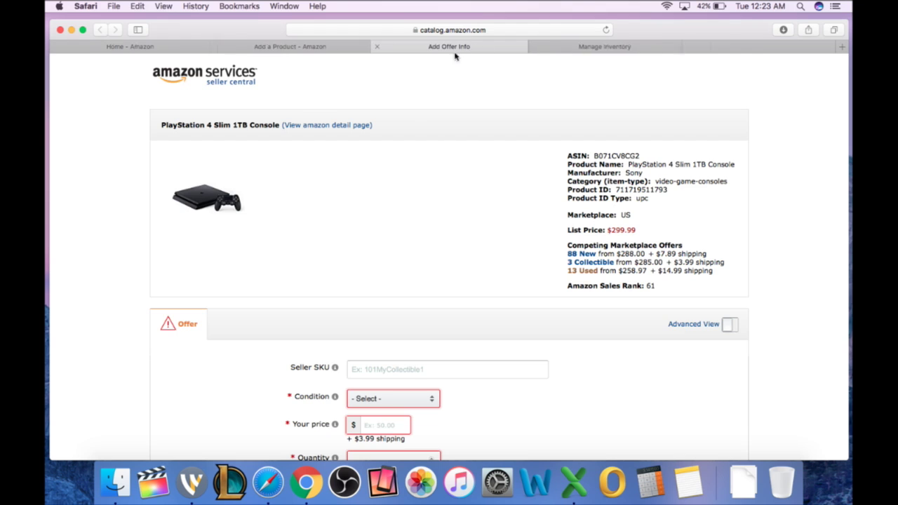
Set the condition of the PlayStation 4 Slim 1TB Console offer to Used - Very Good
scroll(391, 257, down, 5)
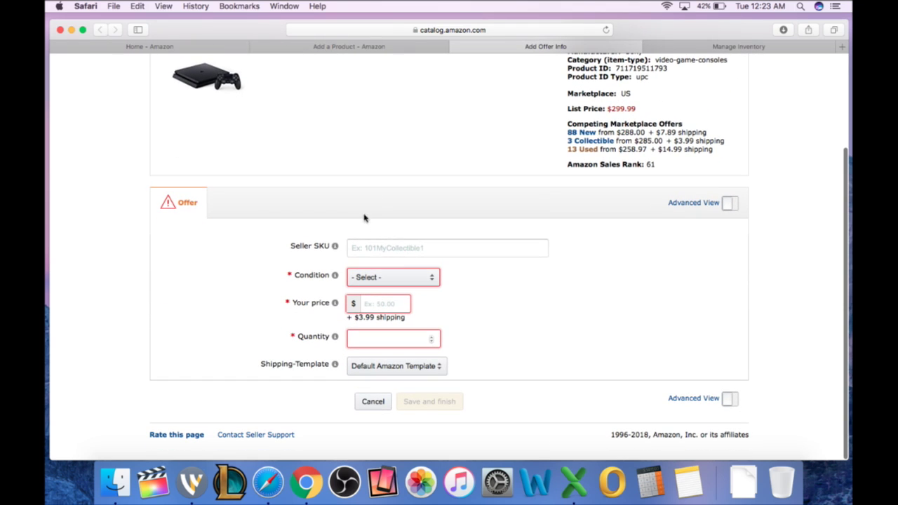
click(375, 256)
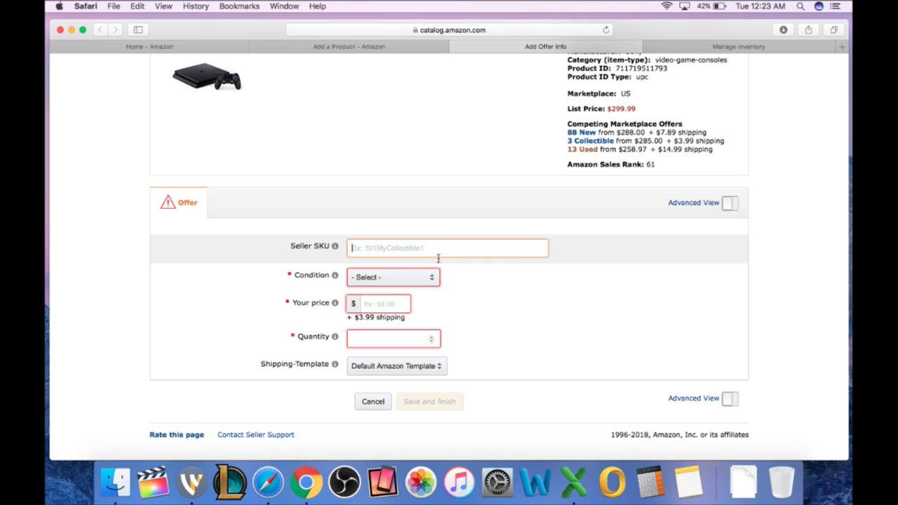
click(407, 277)
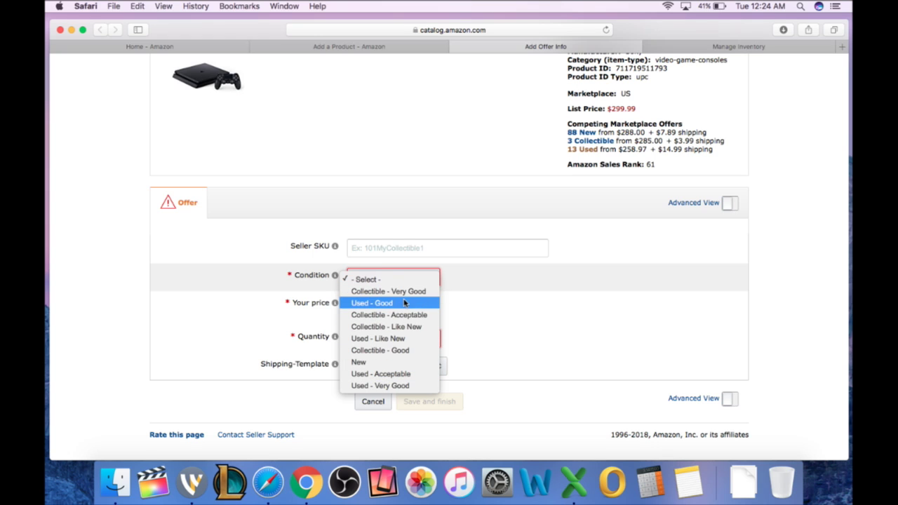
click(398, 385)
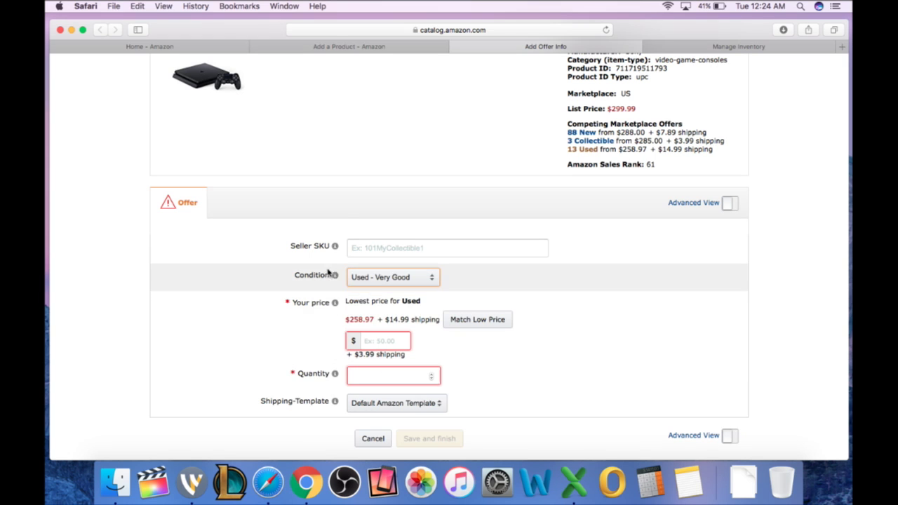
Set the console offer's price to $279.99 and its quantity to 1
click(368, 341)
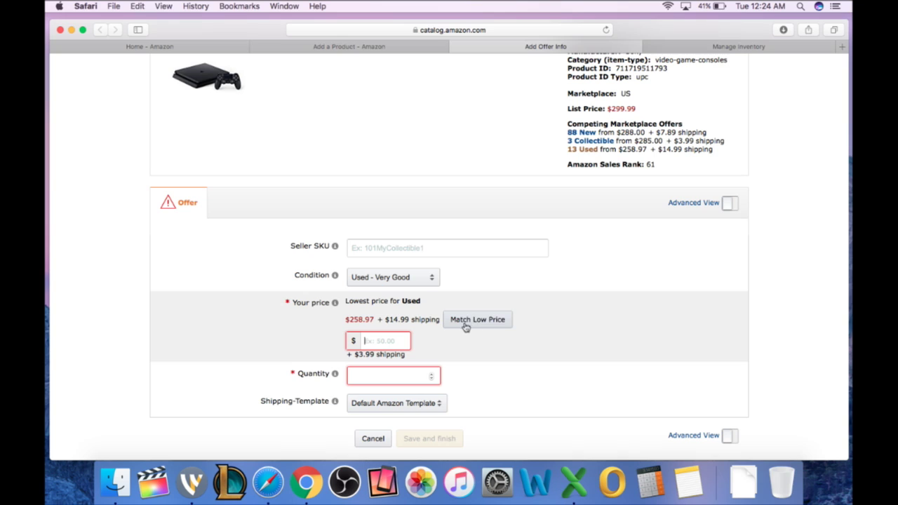
text(279.99)
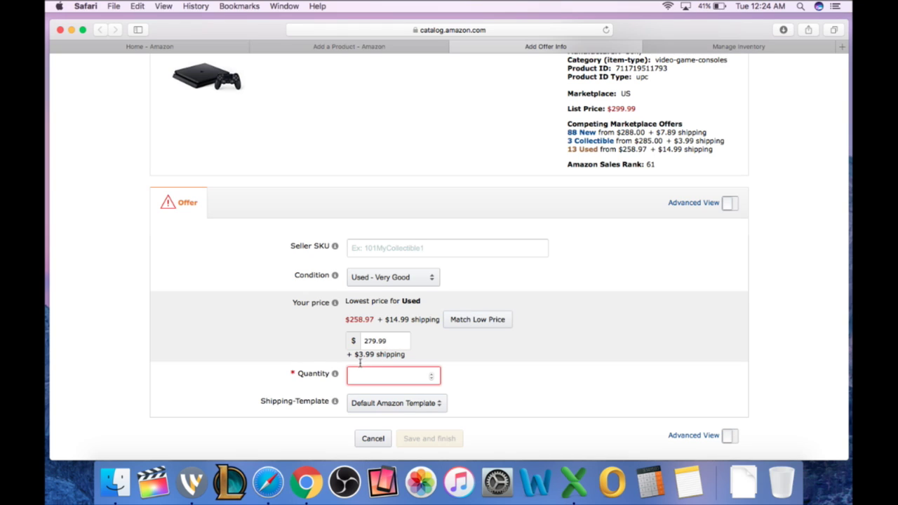
mouse_move(353, 359)
mouse_down()
mouse_move(410, 354)
mouse_move(341, 356)
mouse_up()
click(412, 354)
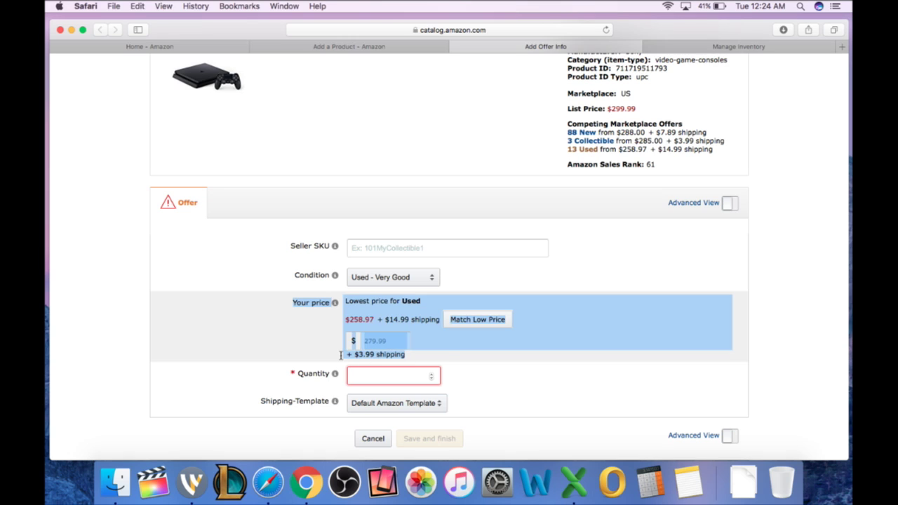
click(449, 351)
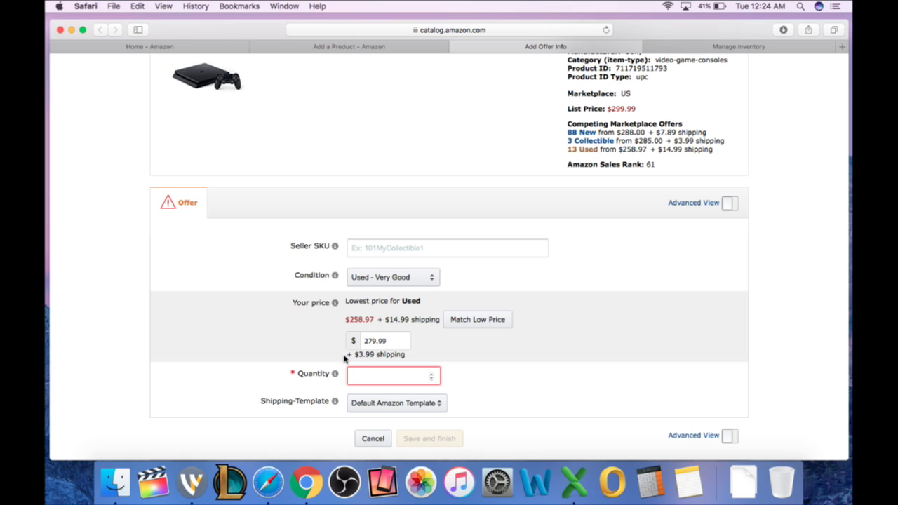
drag(345, 356, 381, 359)
click(428, 357)
scroll(387, 340, down, 2)
click(376, 339)
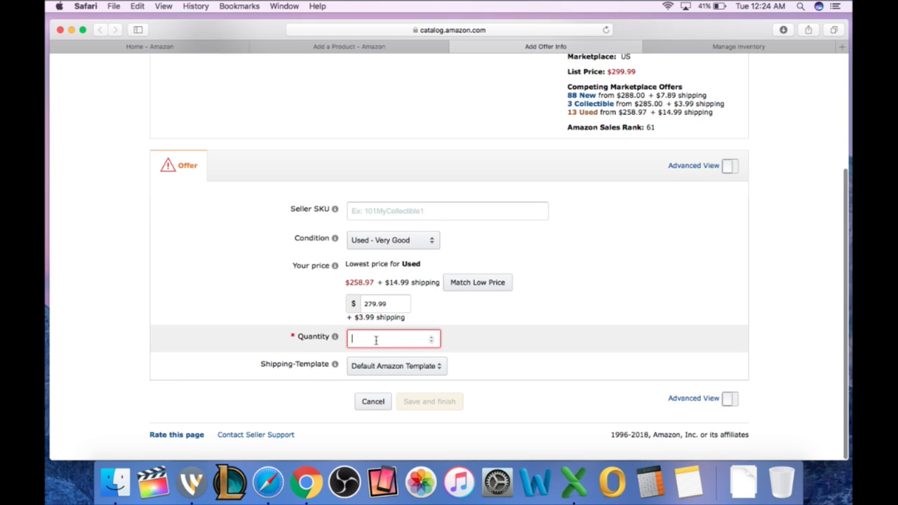
text(1)
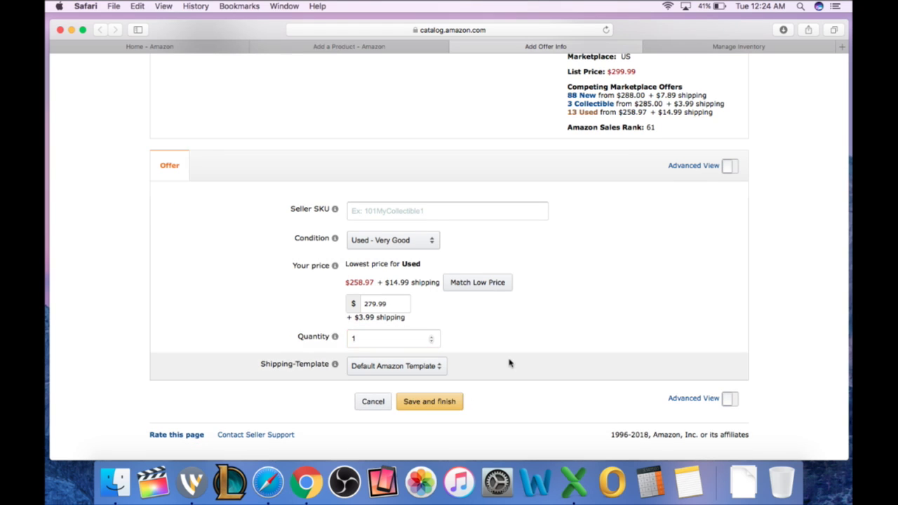
Keep the Default Amazon Template for shipping and enter PS4A11 as the seller SKU
click(396, 366)
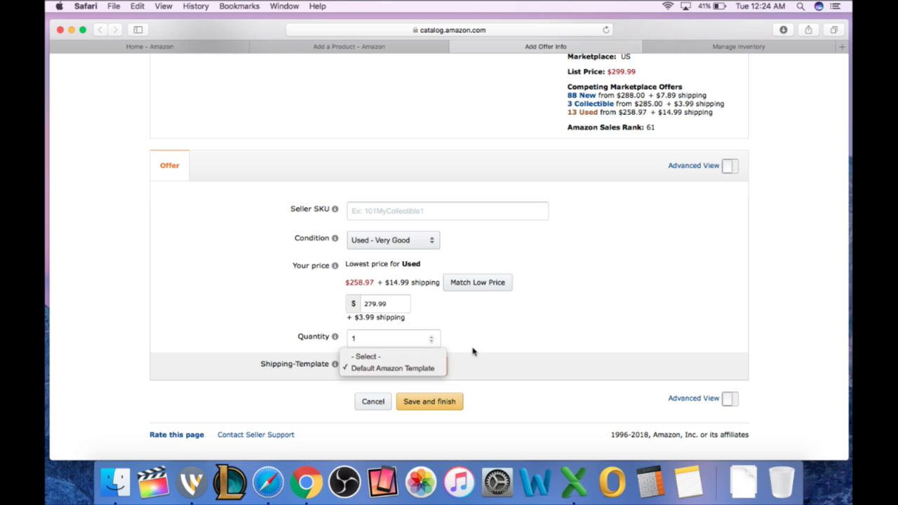
click(379, 366)
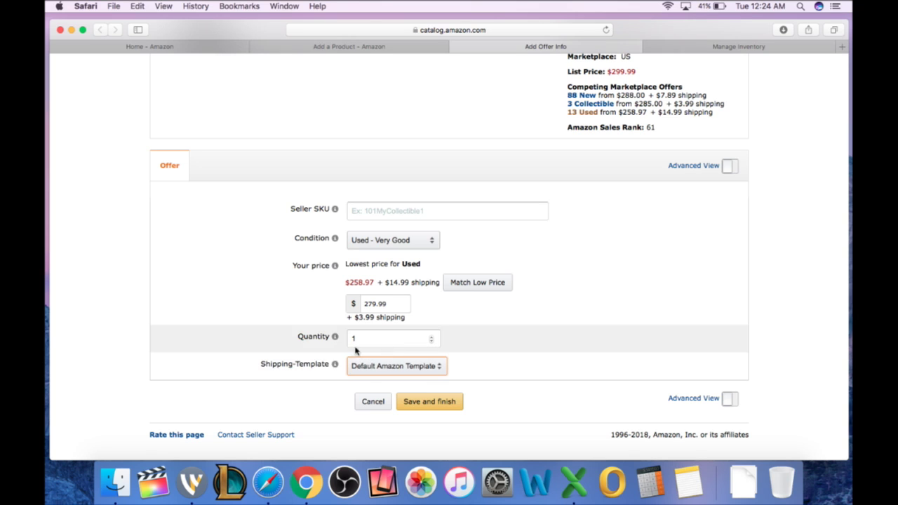
click(399, 218)
text(PS4A1)
key(BackSpace)
text(11)
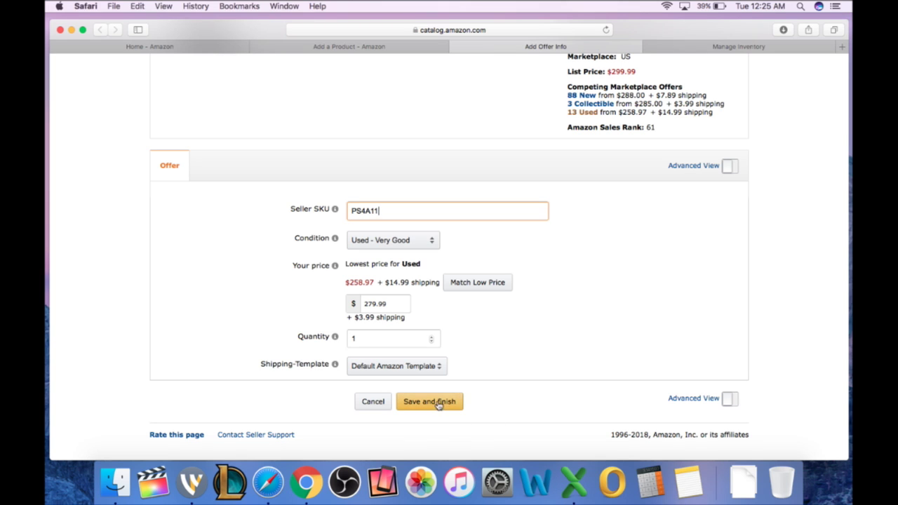
Close the console's offer form without saving it, and close the Add a Product page
scroll(501, 360, up, 4)
scroll(500, 362, up, 1)
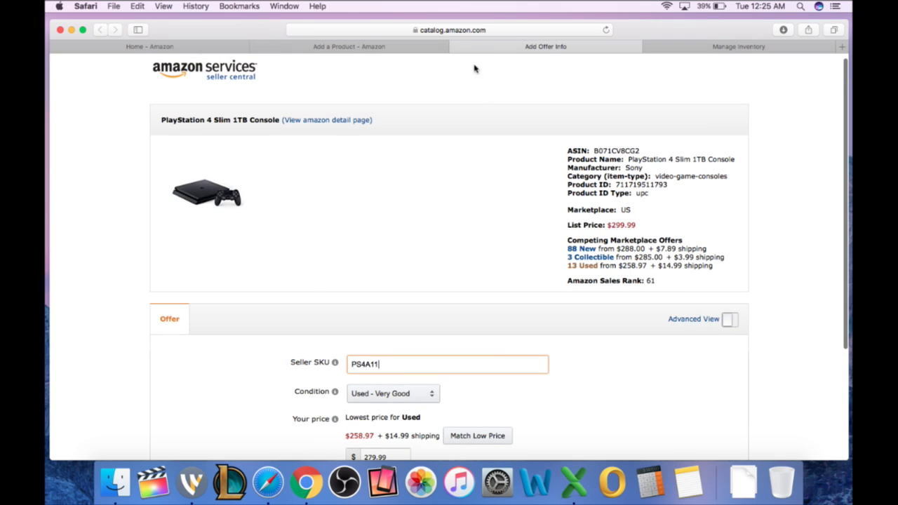
click(457, 47)
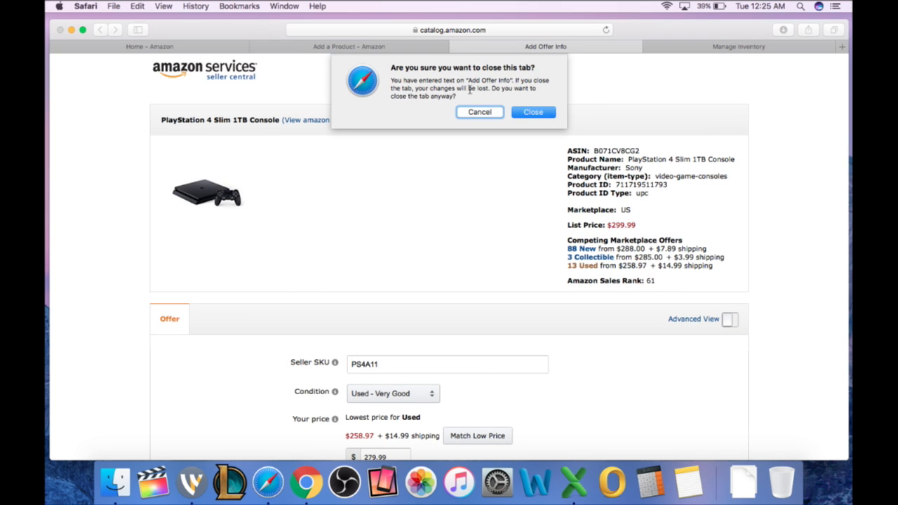
click(531, 110)
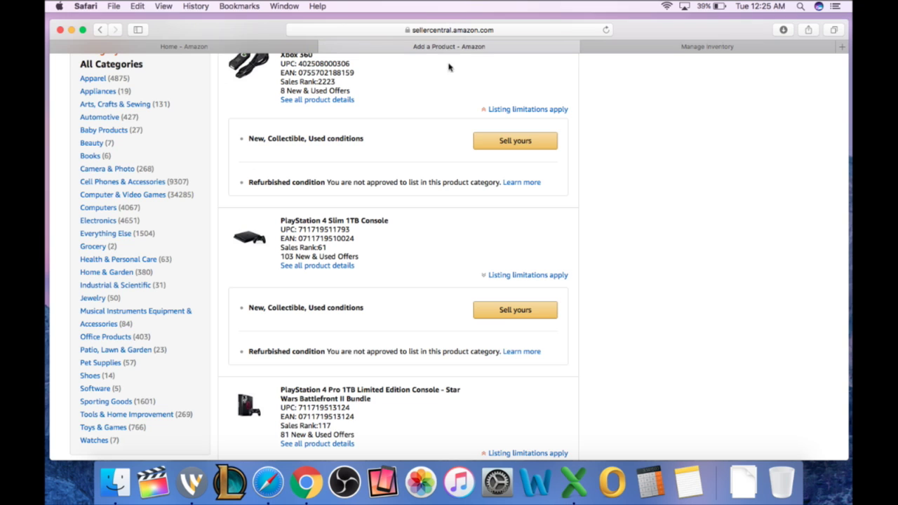
click(309, 47)
click(310, 47)
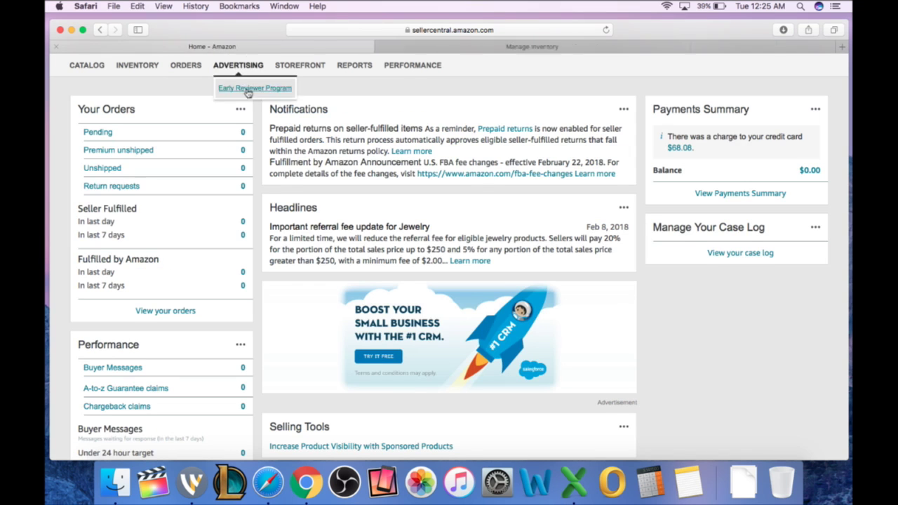
Go to the Manage Inventory page and examine the listed products' status, SKU, condition, available quantity, own price and lowest price
mouse_move(137, 66)
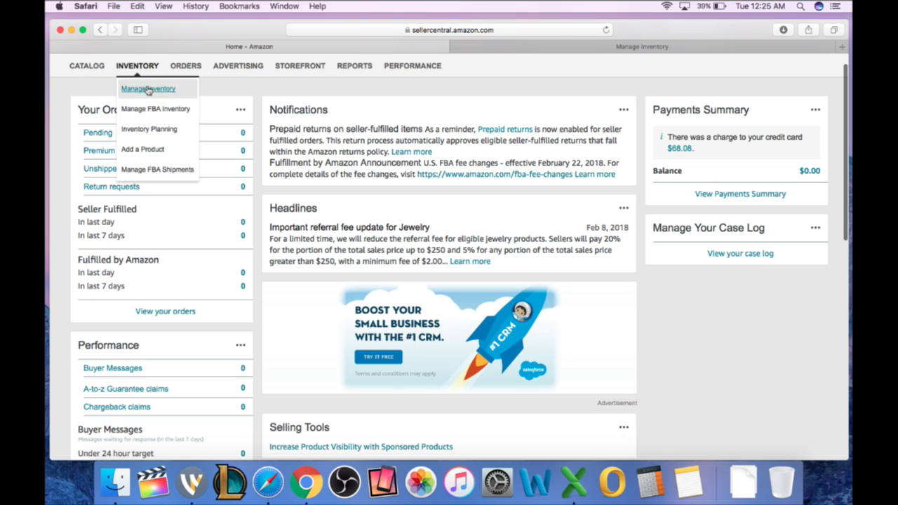
click(190, 88)
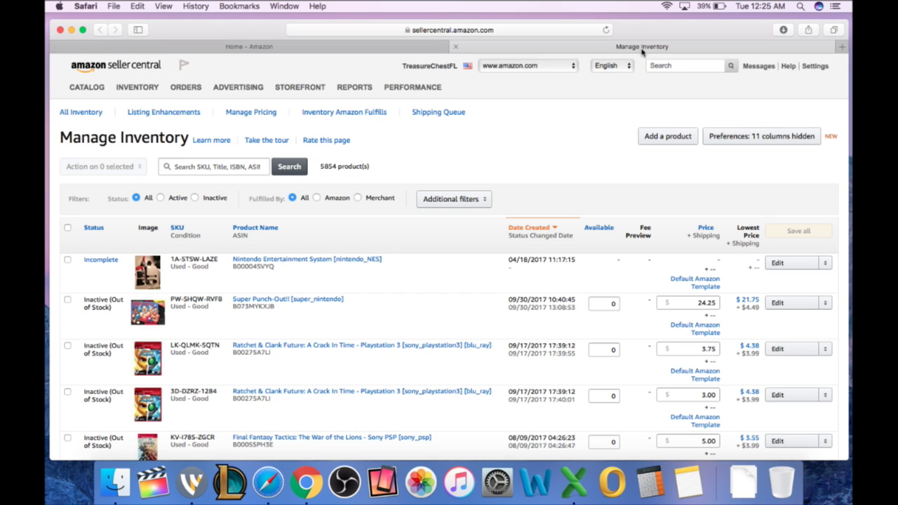
scroll(168, 186, down, 3)
scroll(168, 186, up, 3)
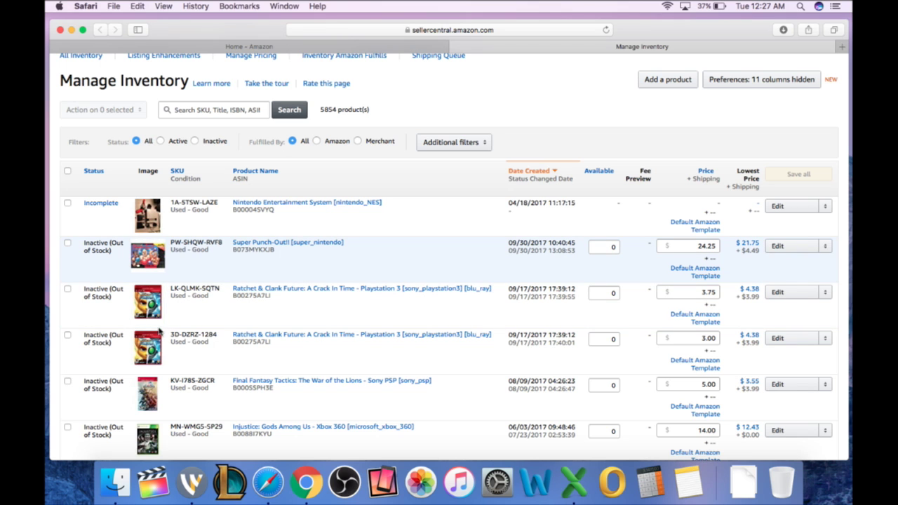
scroll(151, 310, down, 3)
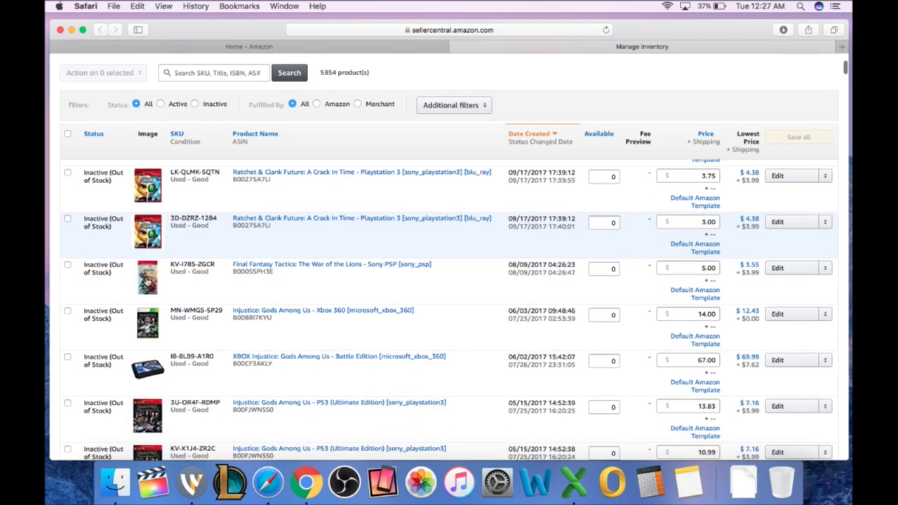
scroll(148, 352, down, 6)
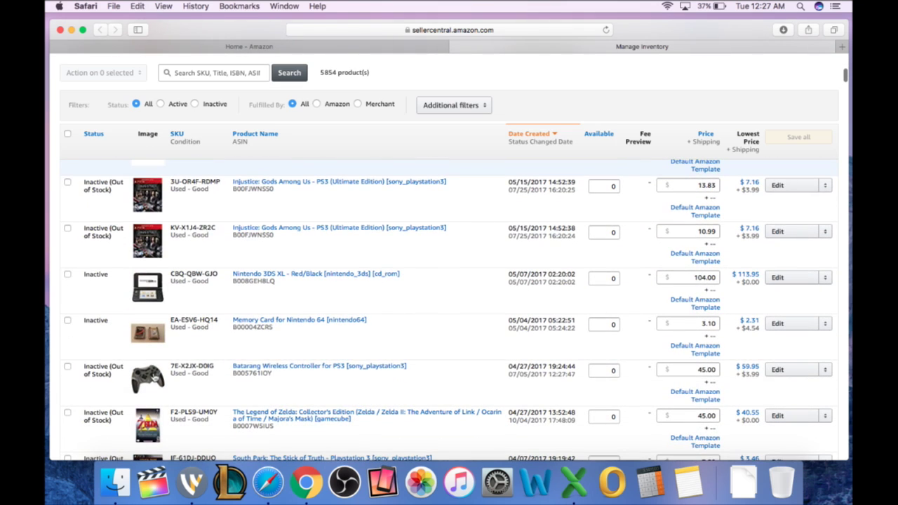
scroll(154, 376, down, 5)
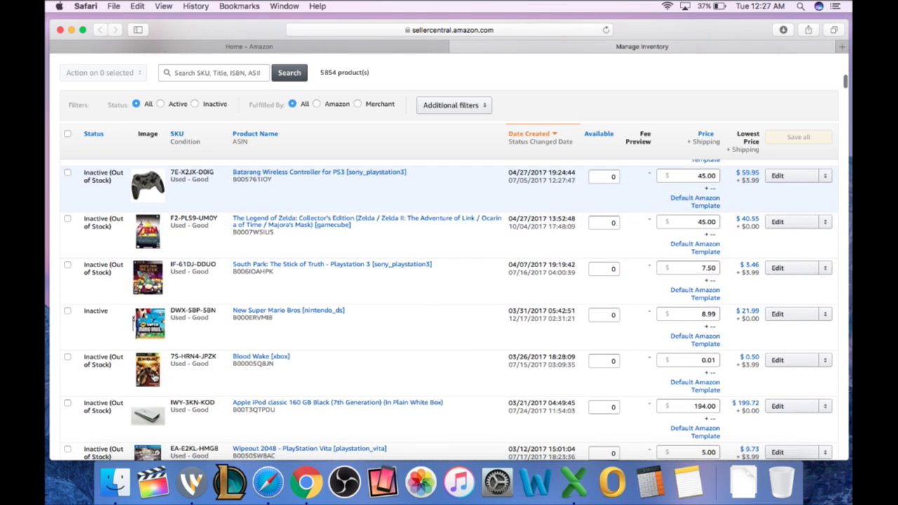
scroll(154, 377, down, 6)
scroll(155, 376, up, 15)
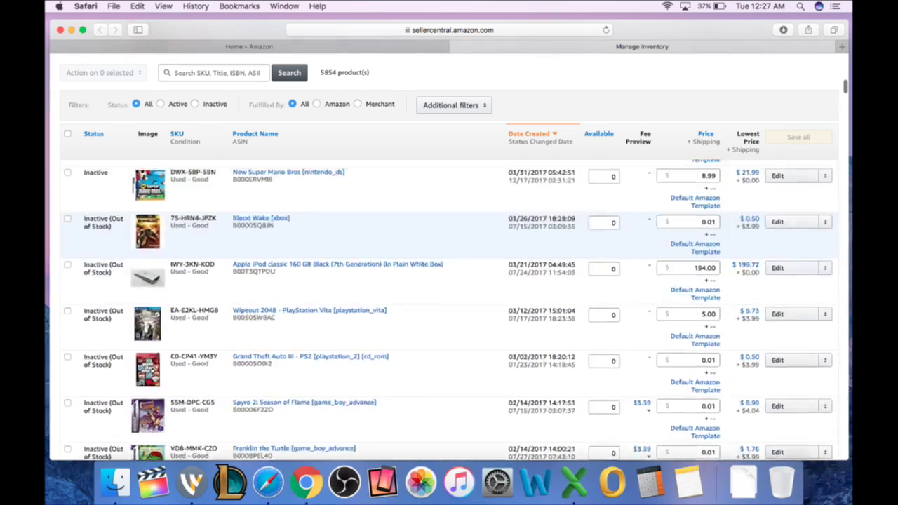
scroll(154, 377, up, 5)
scroll(154, 377, down, 3)
scroll(155, 376, up, 4)
scroll(155, 377, down, 4)
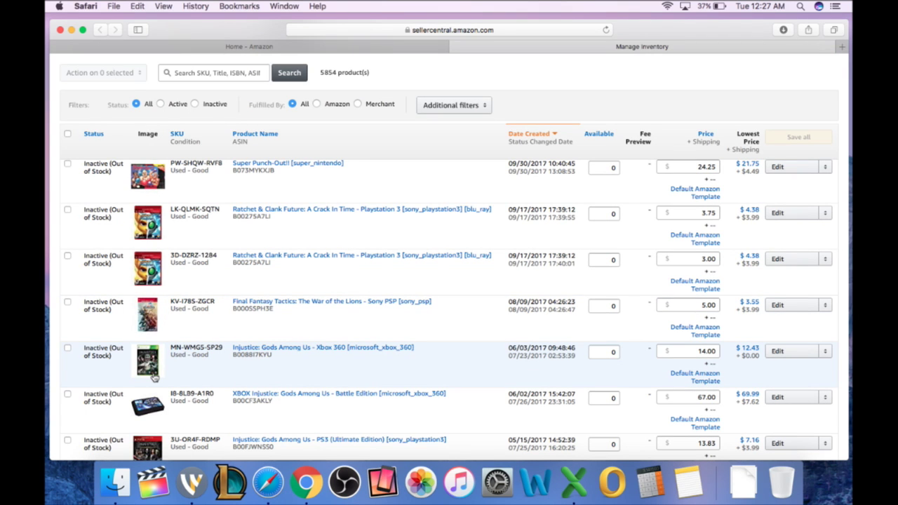
scroll(194, 362, up, 4)
scroll(195, 363, down, 3)
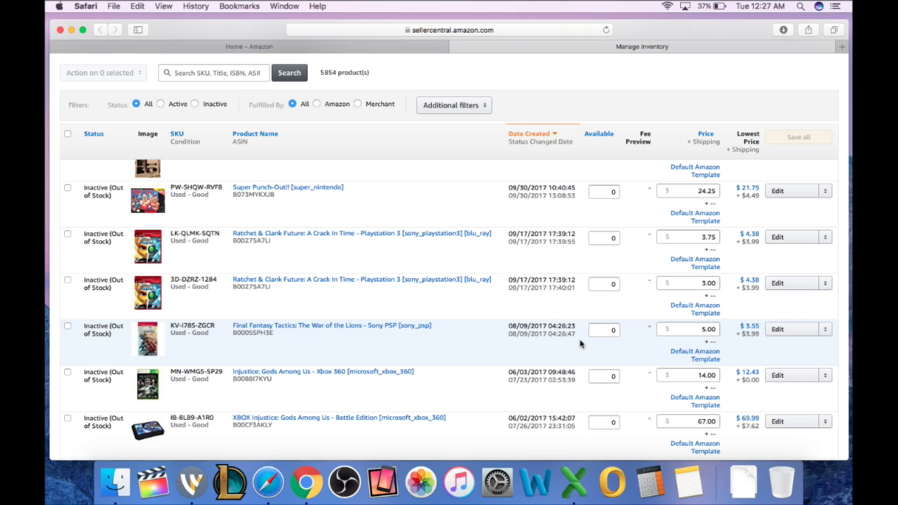
scroll(580, 343, up, 5)
scroll(519, 274, up, 1)
scroll(519, 274, down, 2)
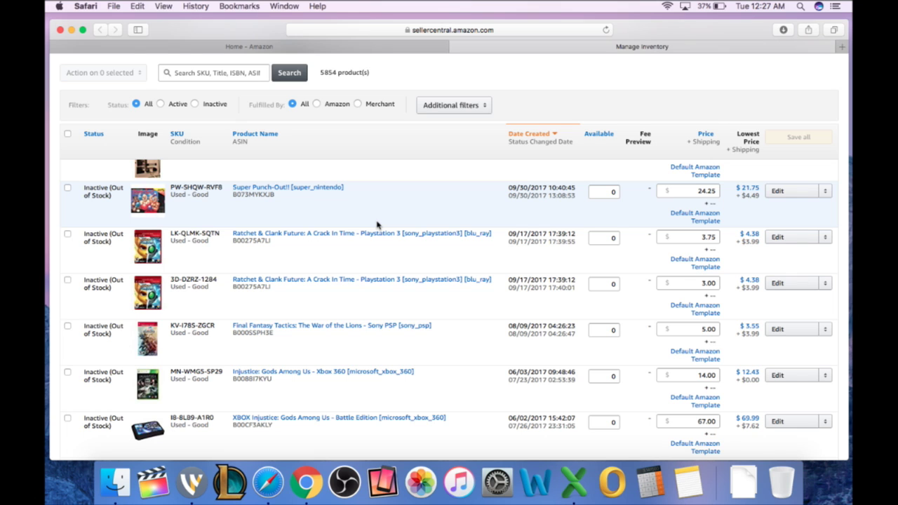
scroll(377, 224, up, 3)
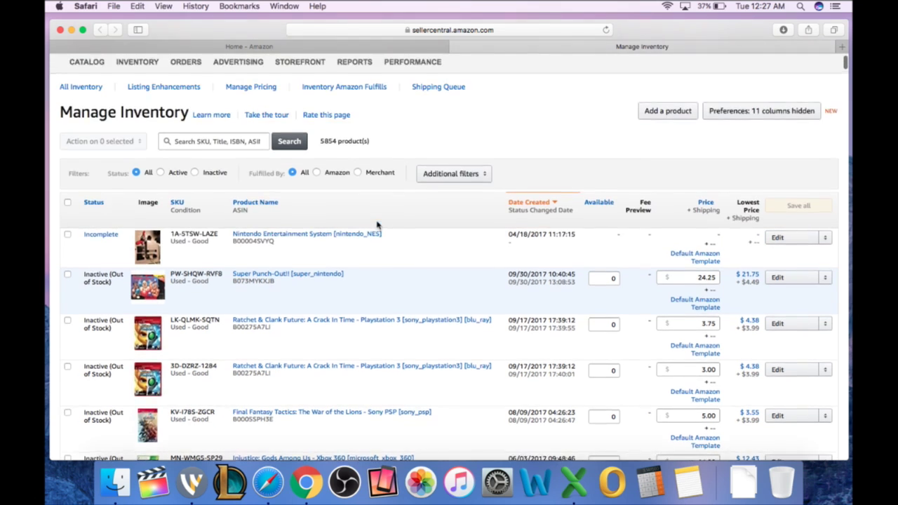
scroll(377, 225, down, 4)
scroll(376, 224, up, 3)
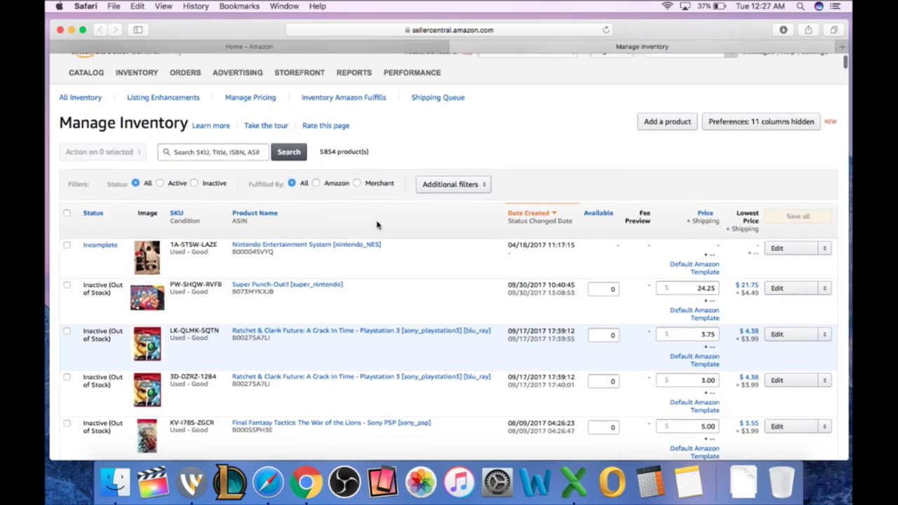
scroll(376, 224, down, 1)
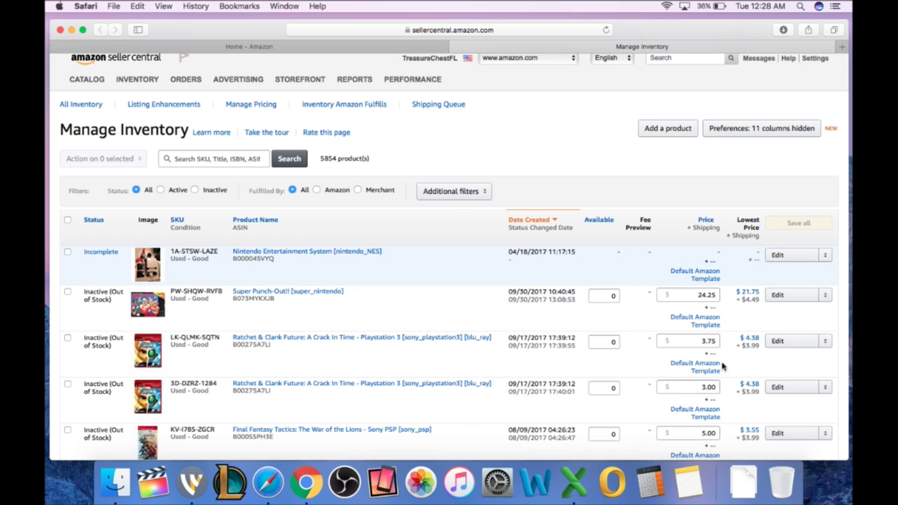
mouse_move(144, 83)
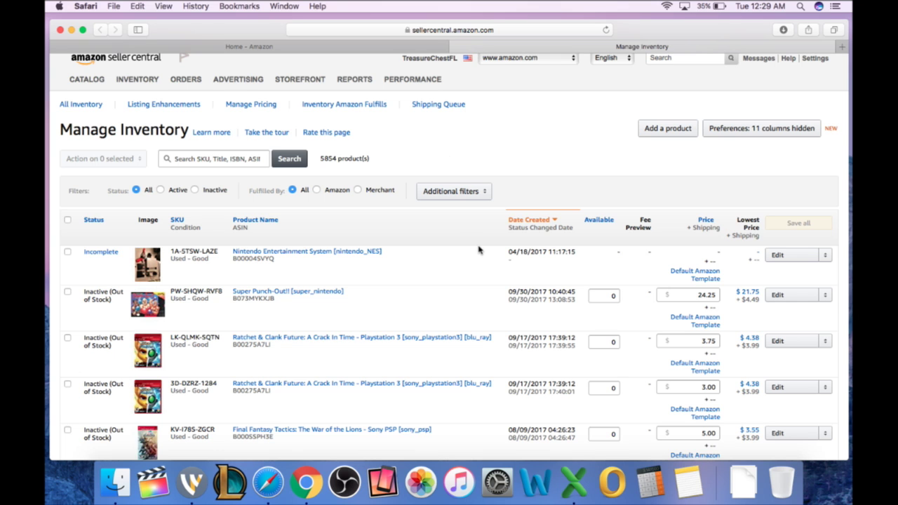
scroll(479, 249, down, 5)
scroll(479, 250, up, 4)
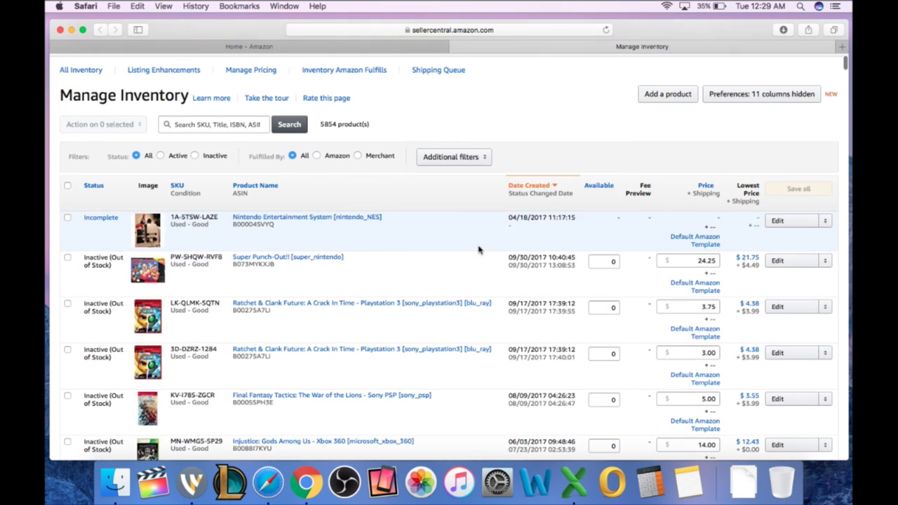
scroll(479, 250, up, 2)
scroll(479, 249, down, 3)
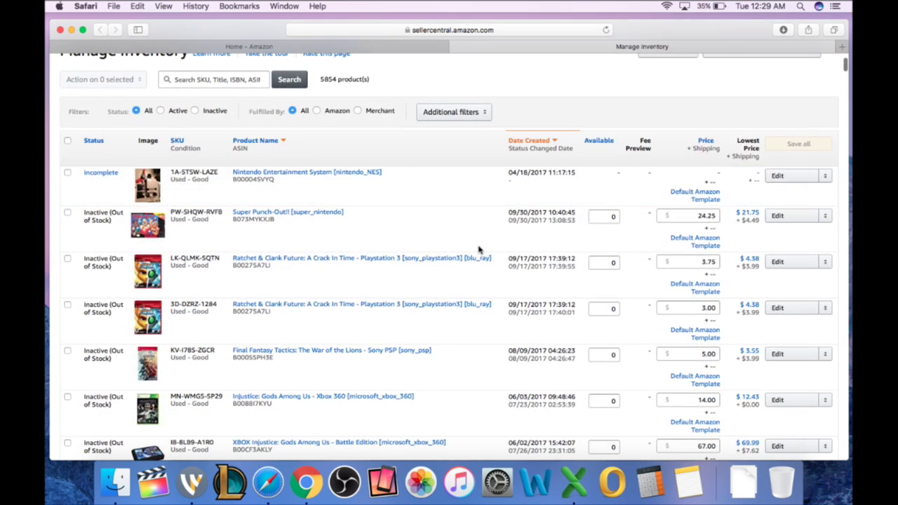